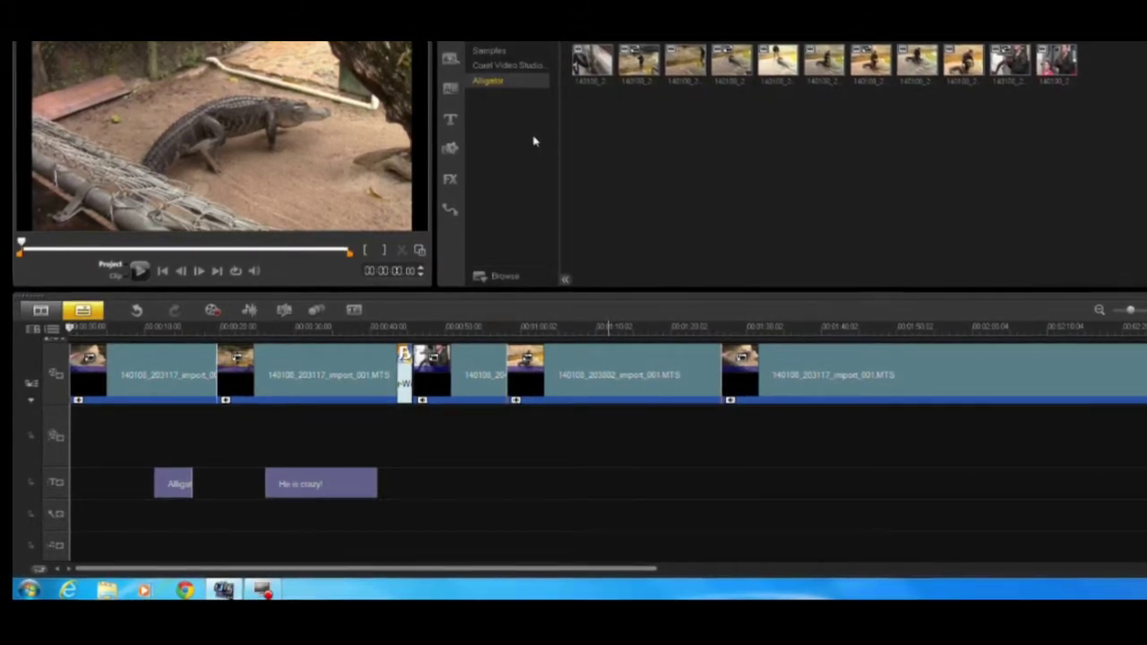
# Step: Open the library's Samples folder and look through its media down to the audio files
pyautogui.click(503, 51)
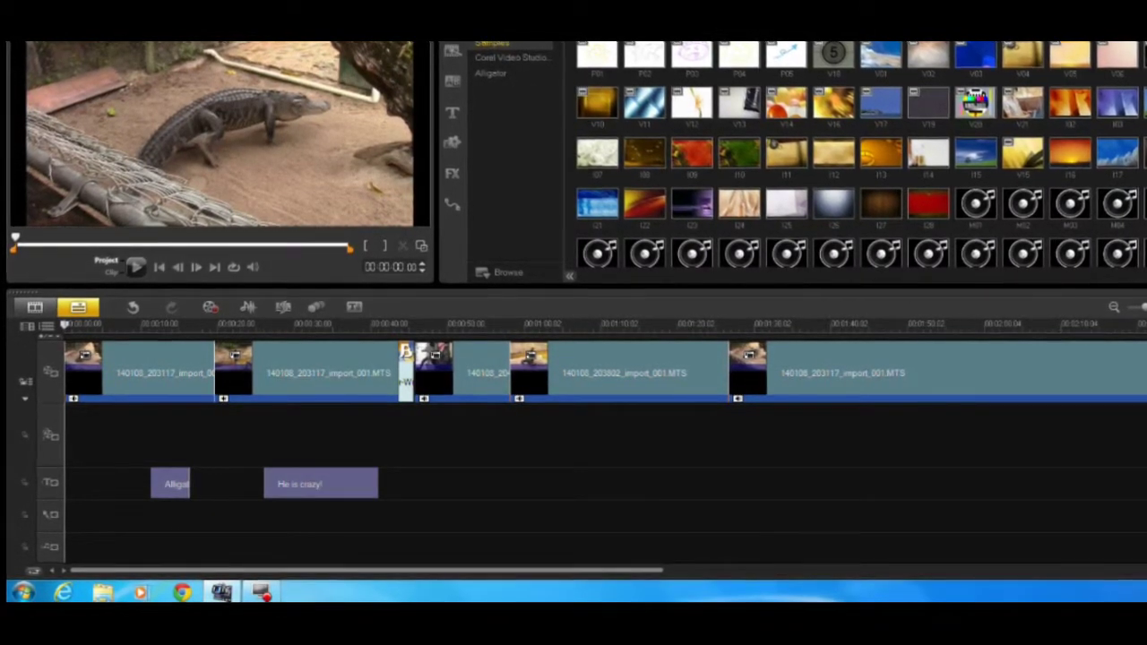
pyautogui.scroll(-3, 855, 152)
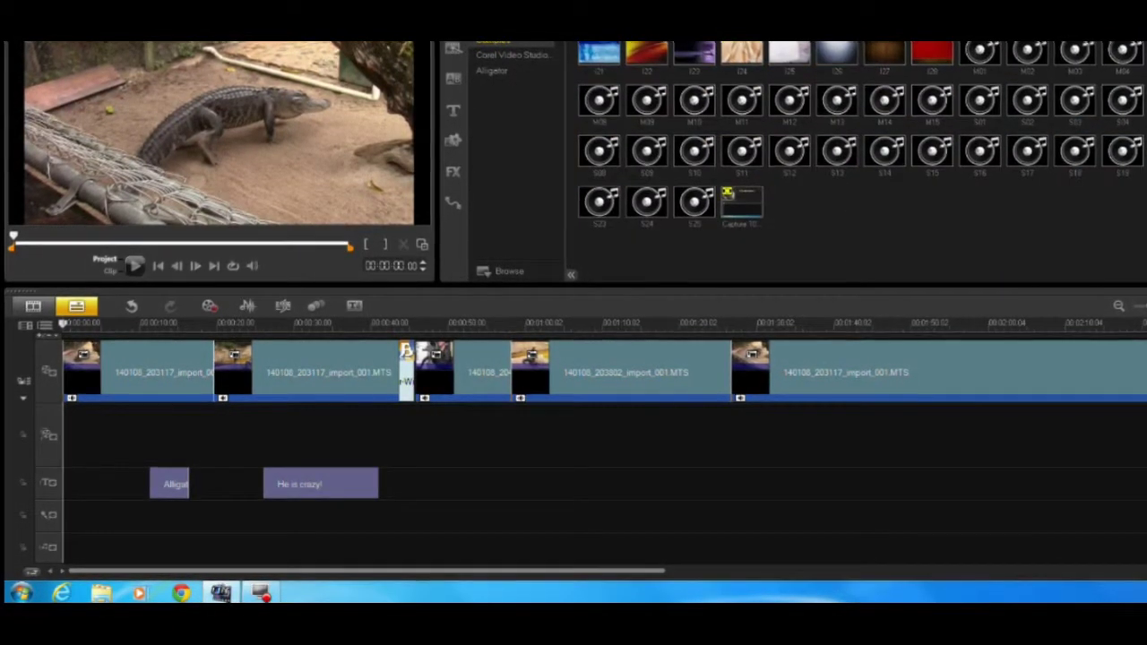
pyautogui.scroll(3, 856, 152)
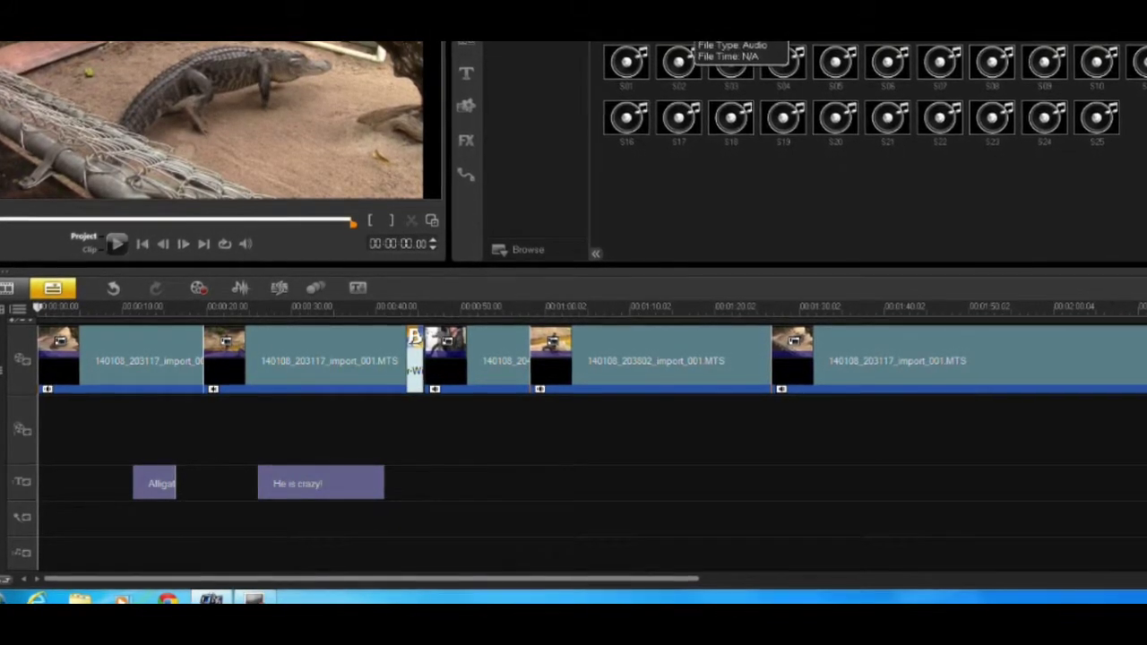
# Step: Preview two of the sample audio clips from the library
pyautogui.click(681, 63)
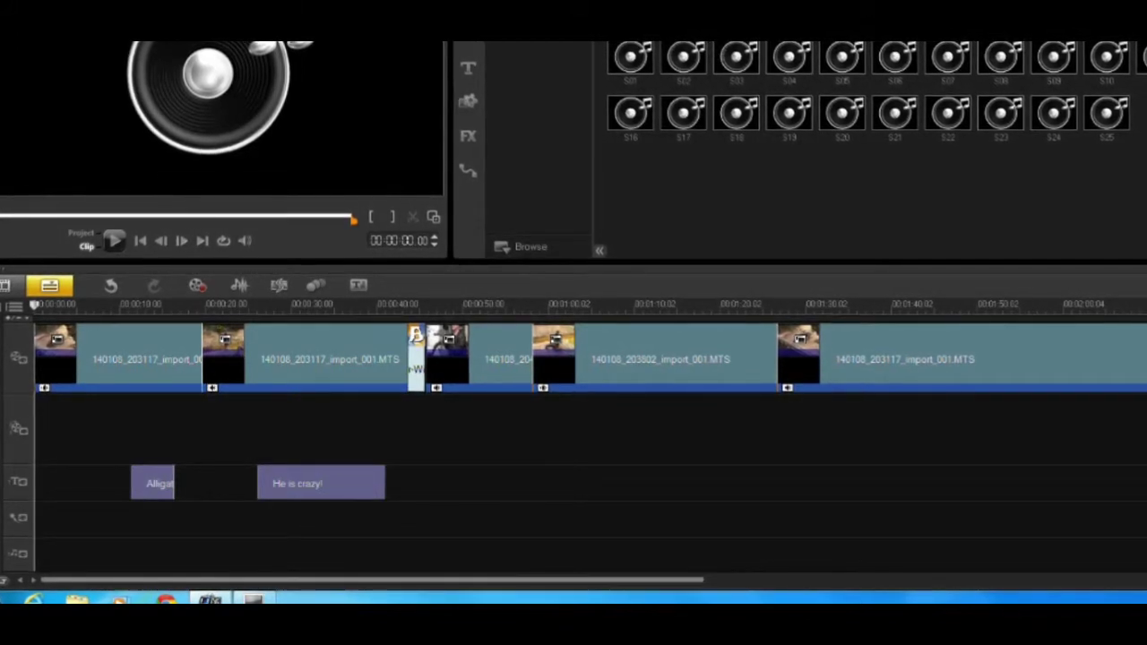
pyautogui.click(113, 239)
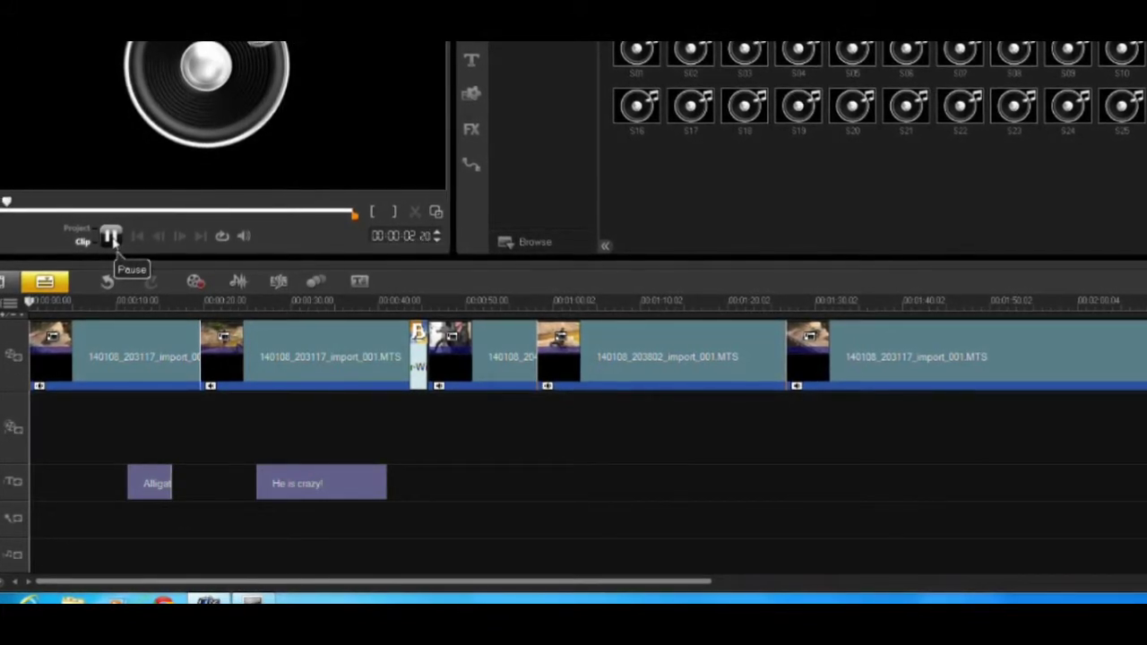
pyautogui.click(110, 235)
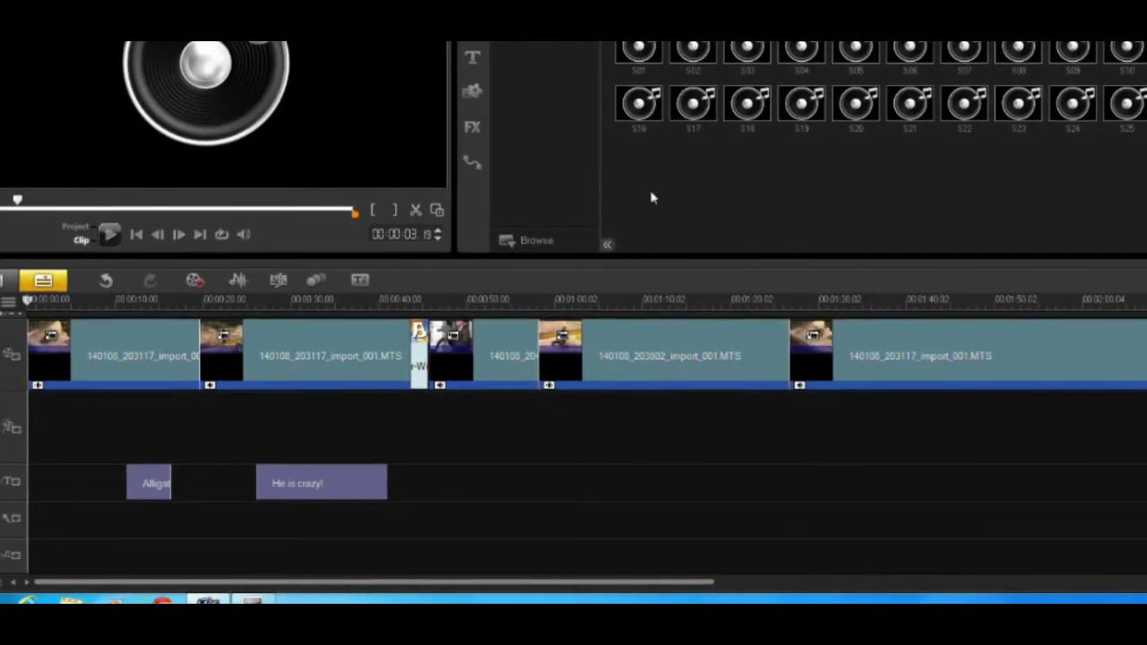
pyautogui.click(742, 46)
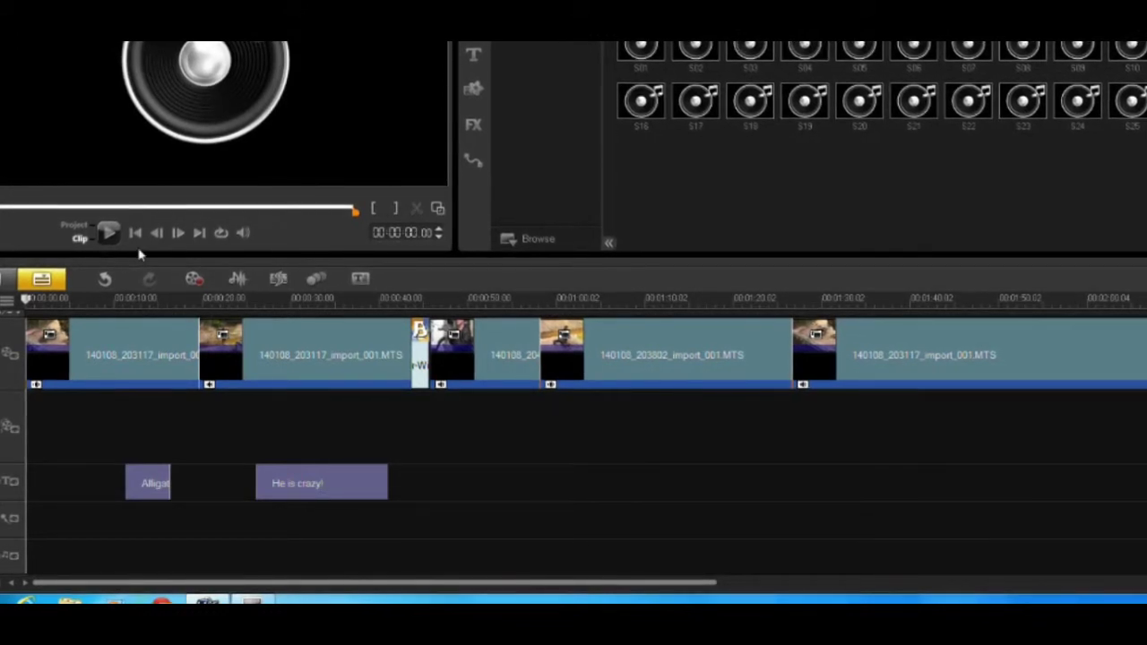
pyautogui.click(109, 233)
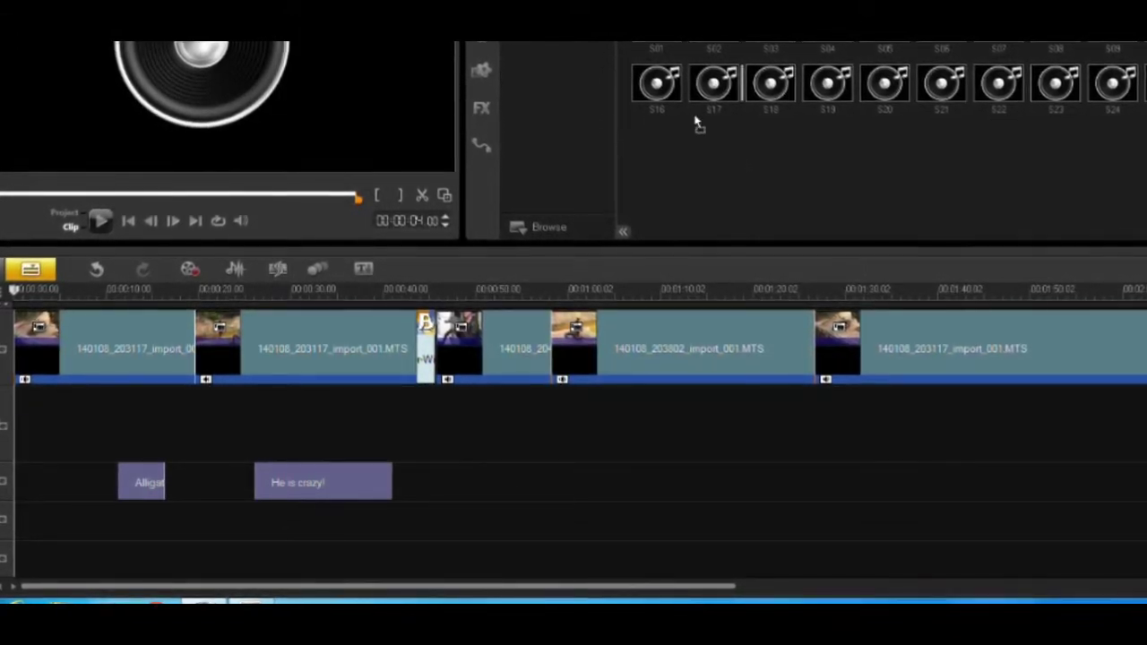
# Step: Place the M03 sample on the music track and shift it to start at about 9 seconds
pyautogui.moveTo(696, 120); pyautogui.dragTo(42, 551)
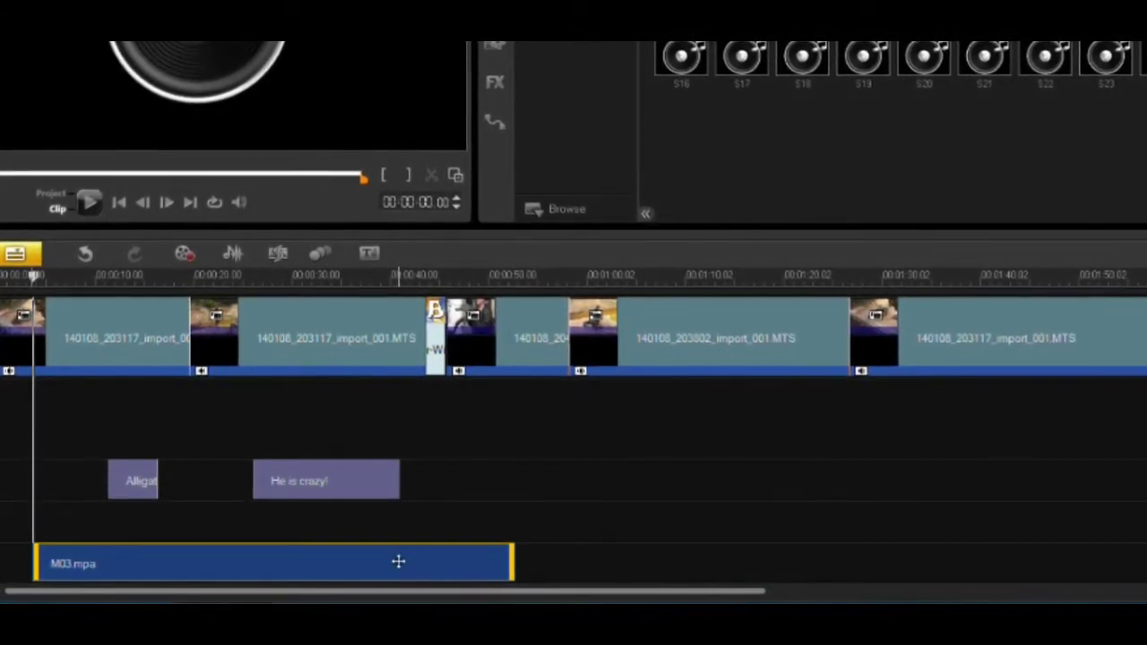
pyautogui.moveTo(364, 561); pyautogui.dragTo(424, 567)
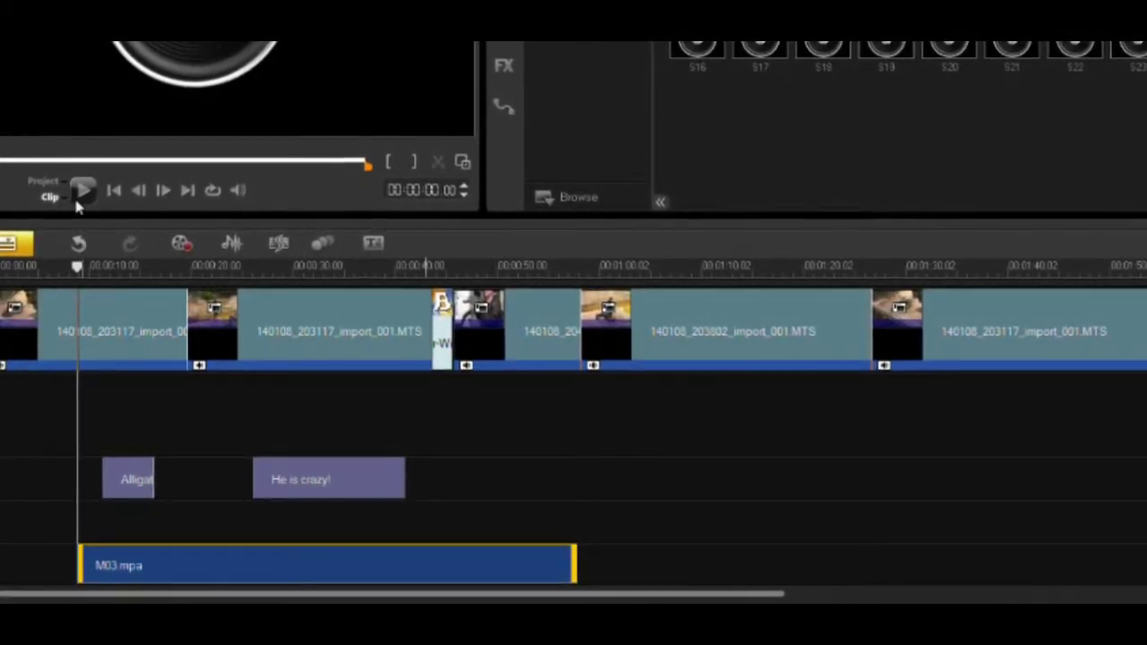
# Step: Play back the whole project from the start of the M03 music clip to about 19 seconds, and stop playback
pyautogui.click(49, 192)
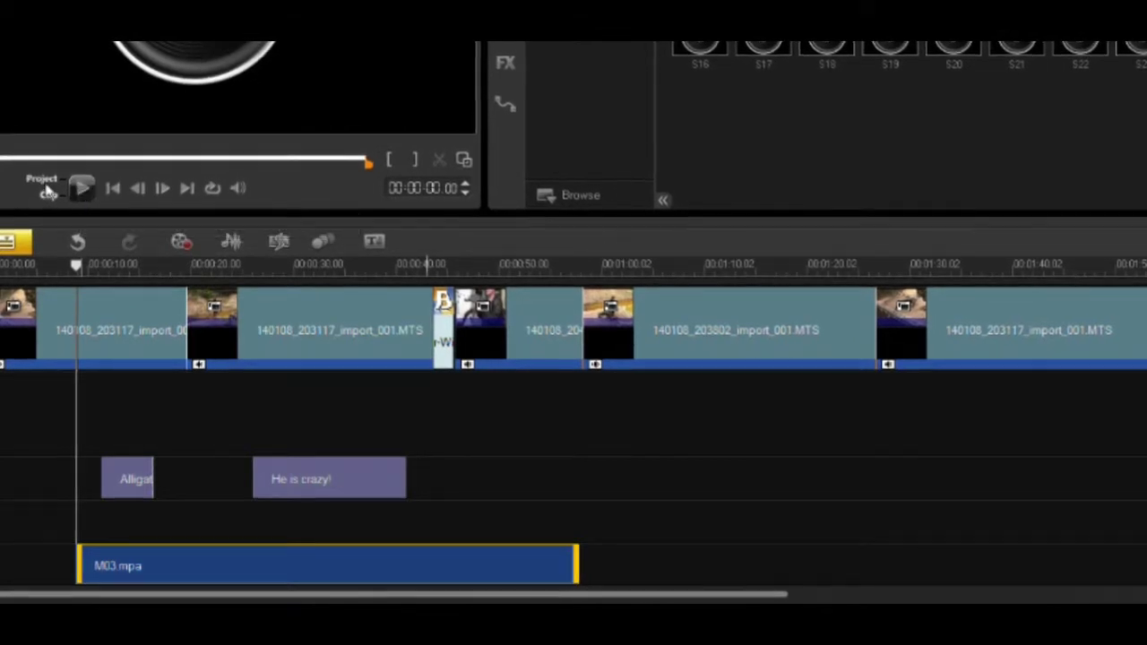
pyautogui.click(40, 182)
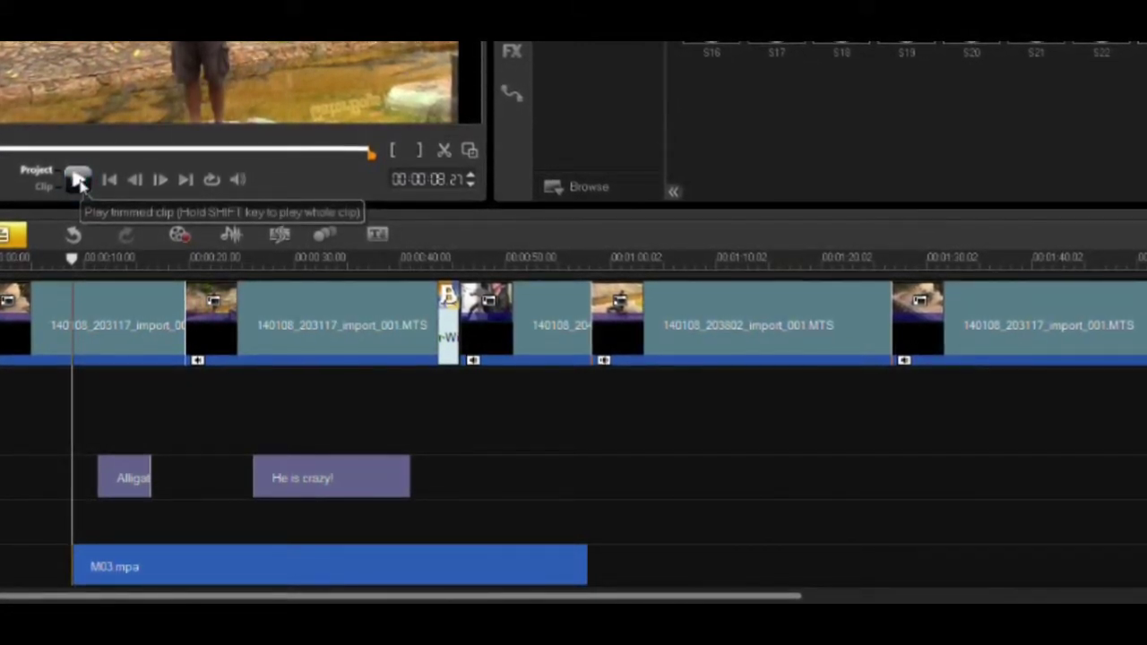
pyautogui.click(79, 182)
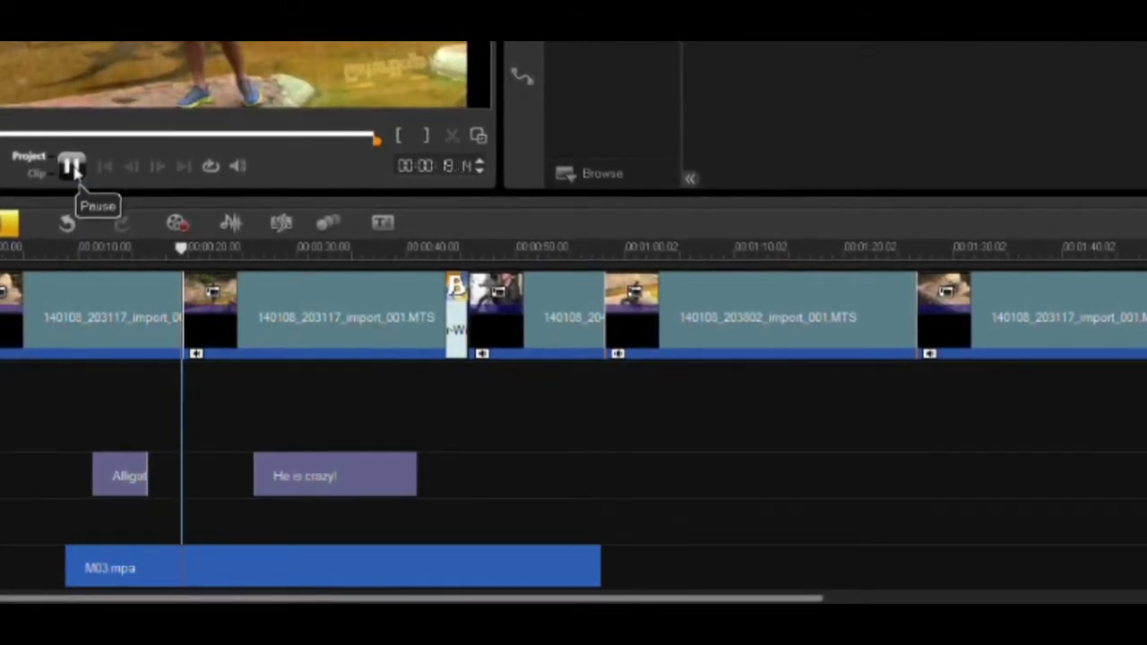
pyautogui.click(72, 168)
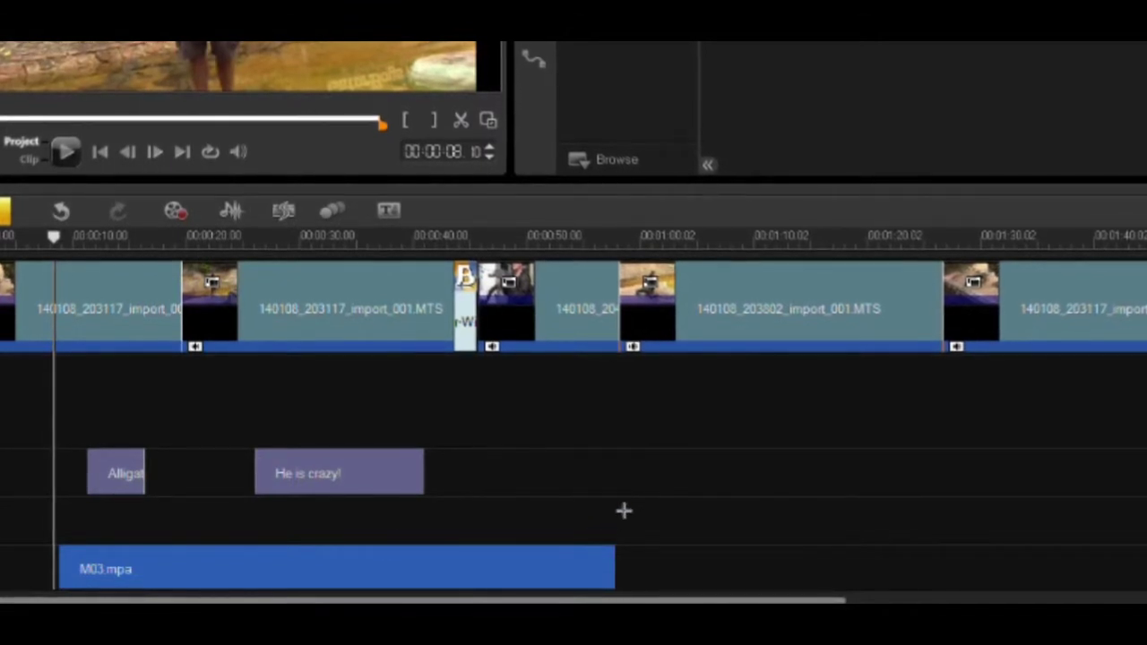
# Step: Select the M03 clip on the music track and switch the timeline to the Sound Mixer view
pyautogui.doubleClick(253, 568)
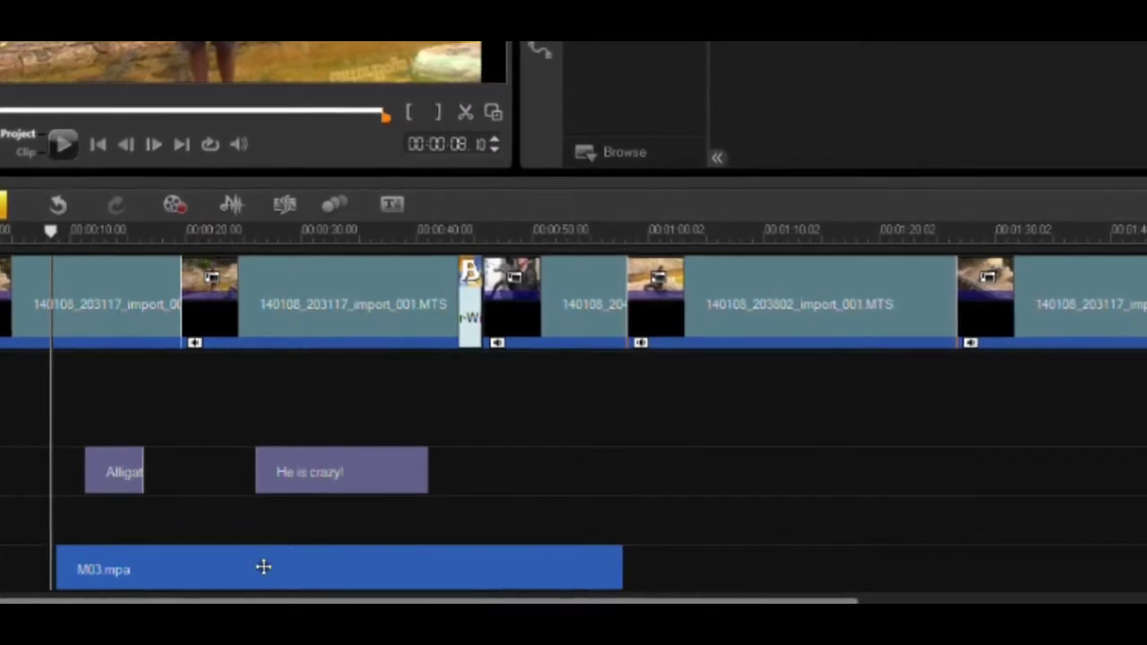
pyautogui.click(264, 567)
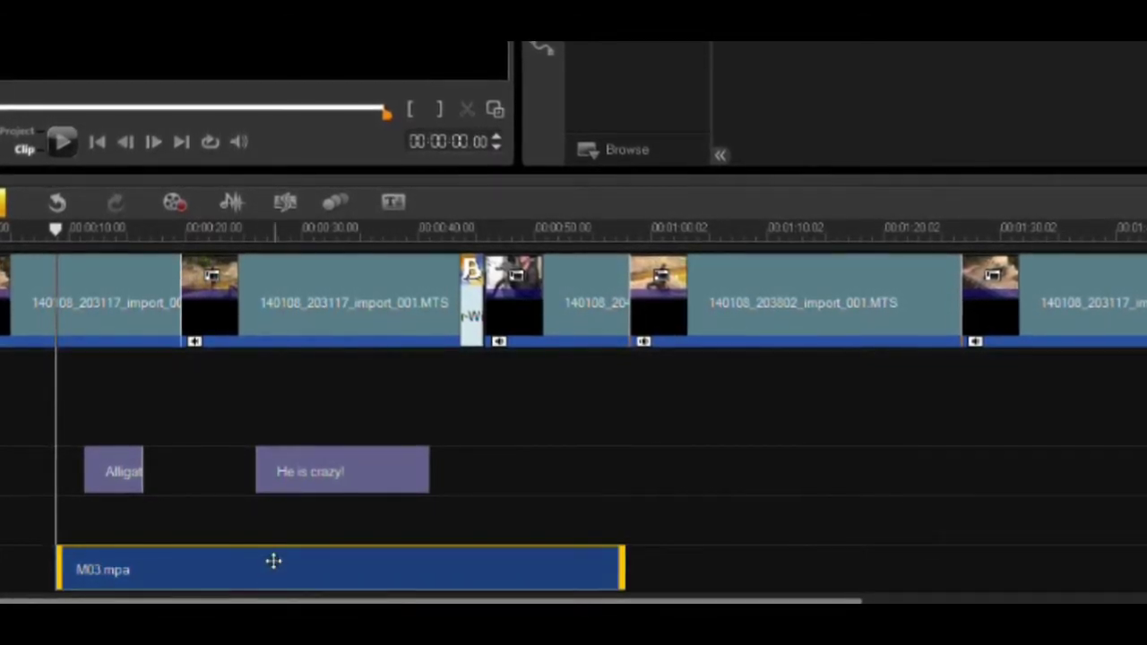
pyautogui.click(232, 202)
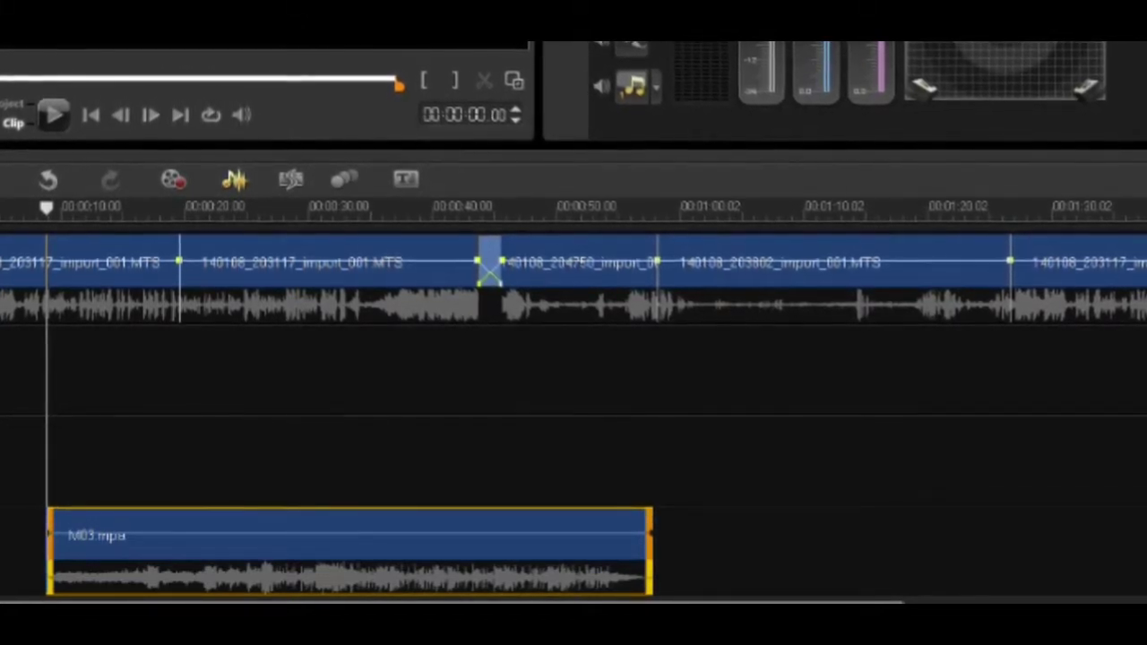
# Step: Record volume changes on M03 while playing the project to about 35 seconds, and return the playhead to about 10 seconds
pyautogui.click(7, 100)
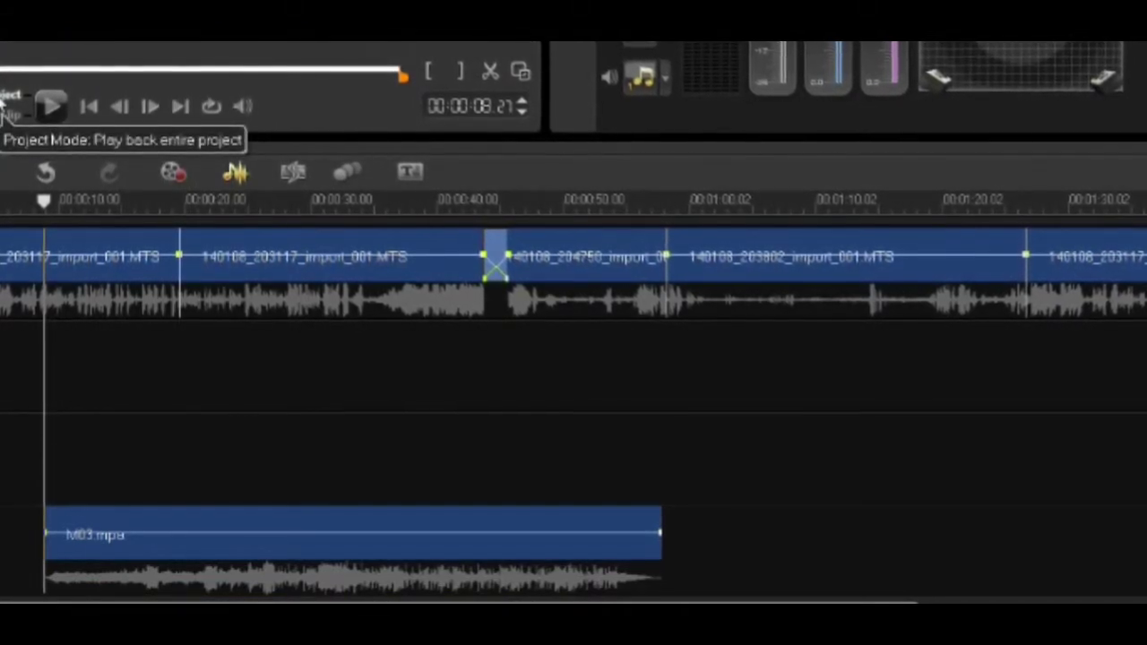
pyautogui.click(52, 103)
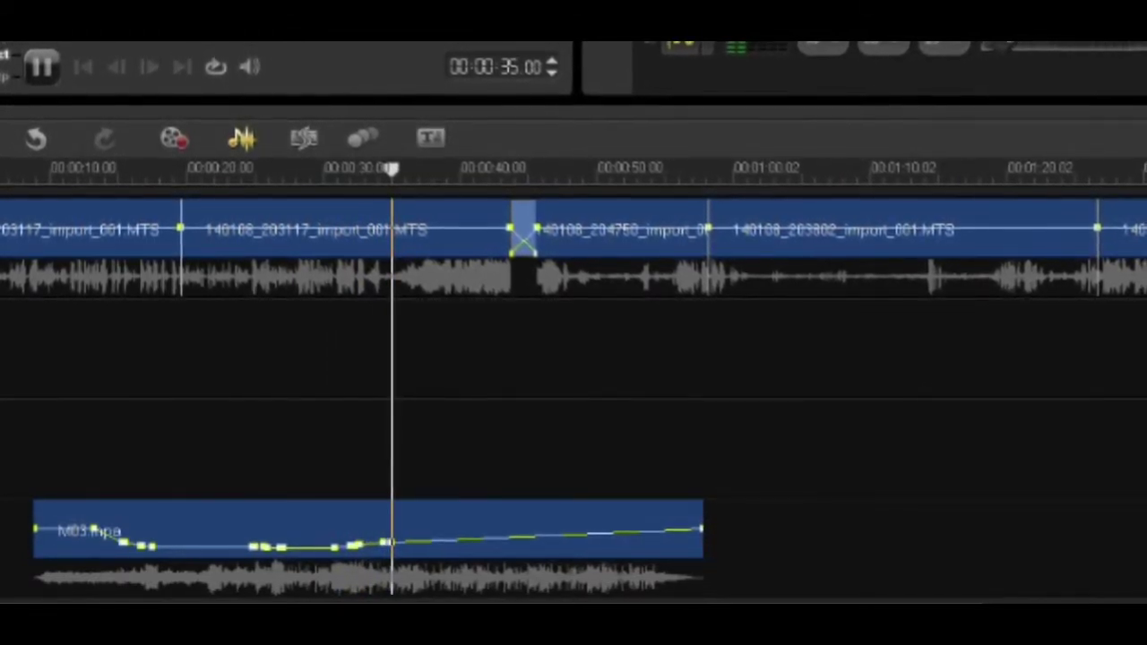
pyautogui.press('space')
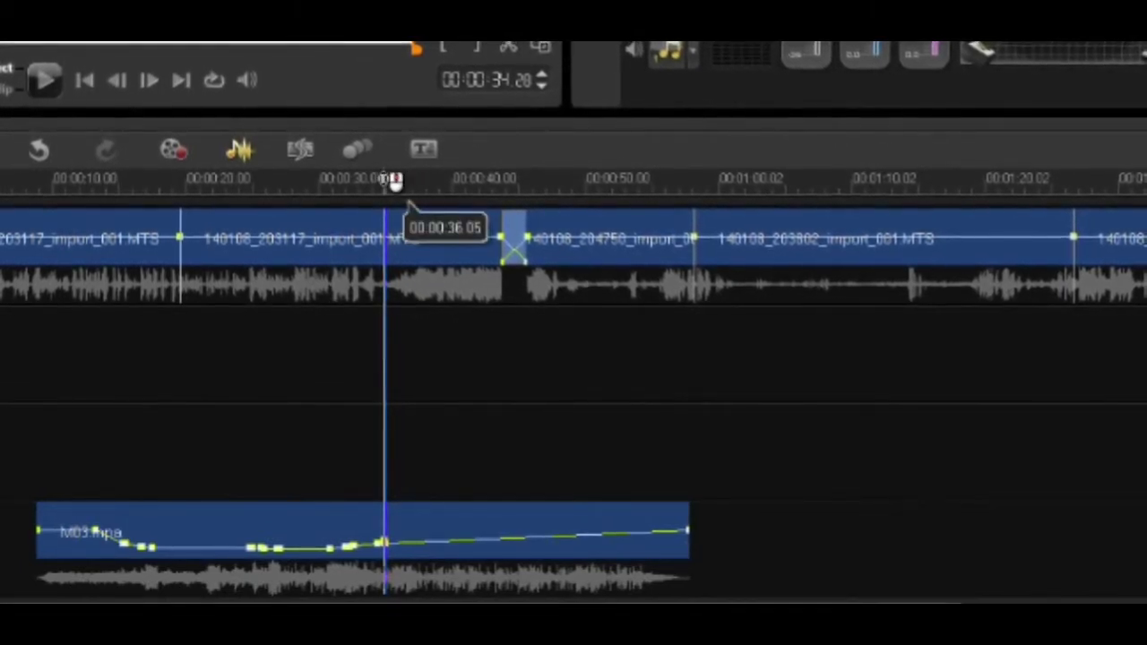
pyautogui.scroll(4, 372, 206)
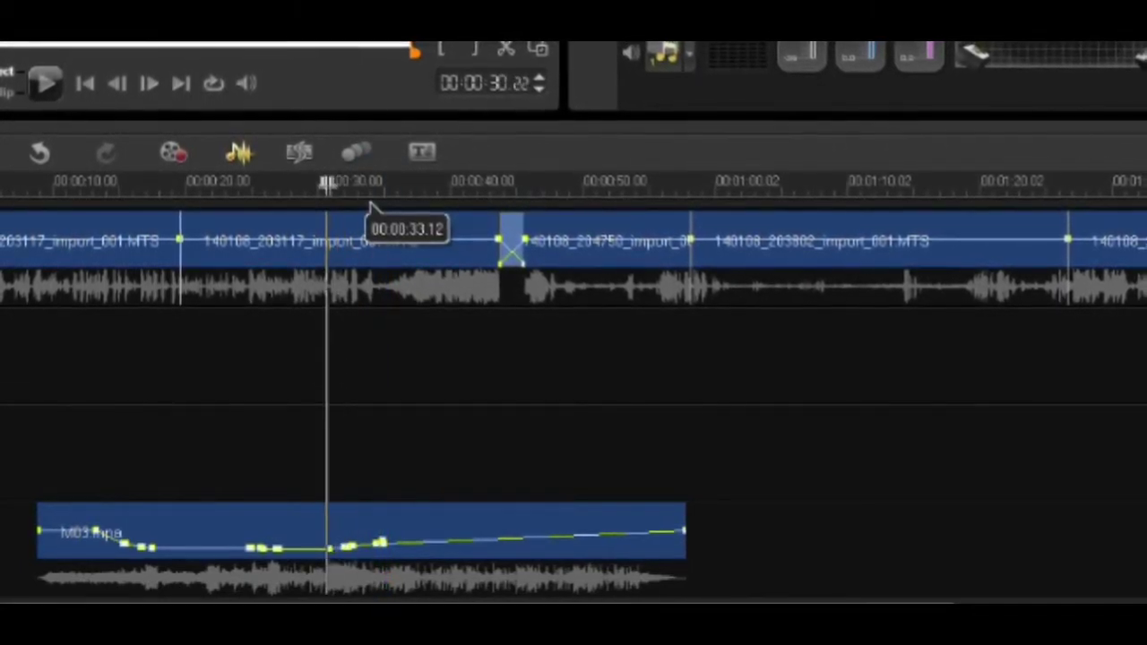
pyautogui.scroll(15, 372, 208)
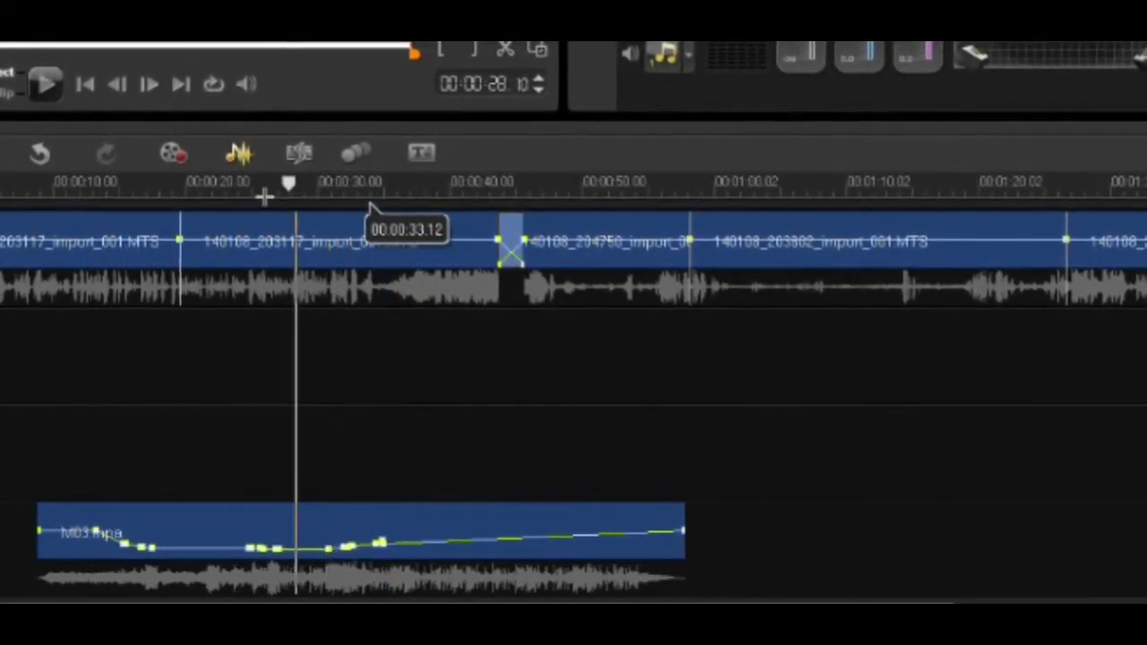
pyautogui.click(51, 192)
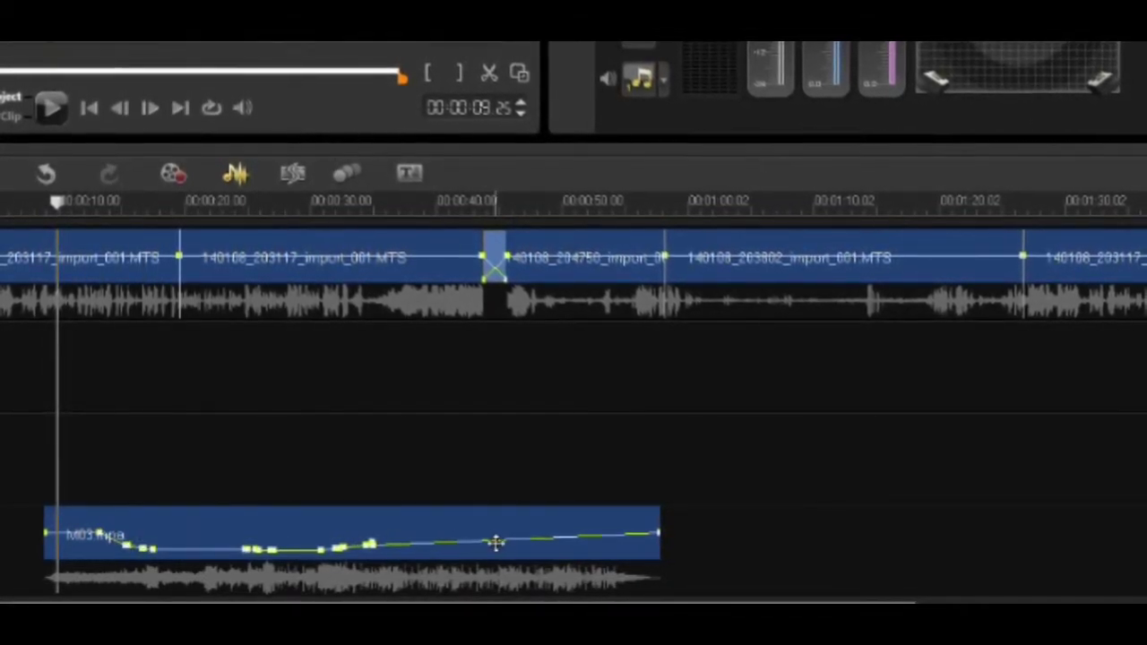
# Step: On M03, raise a volume point at about 15.7 seconds and move the following low point earlier to about 16.2 seconds
pyautogui.click(475, 519)
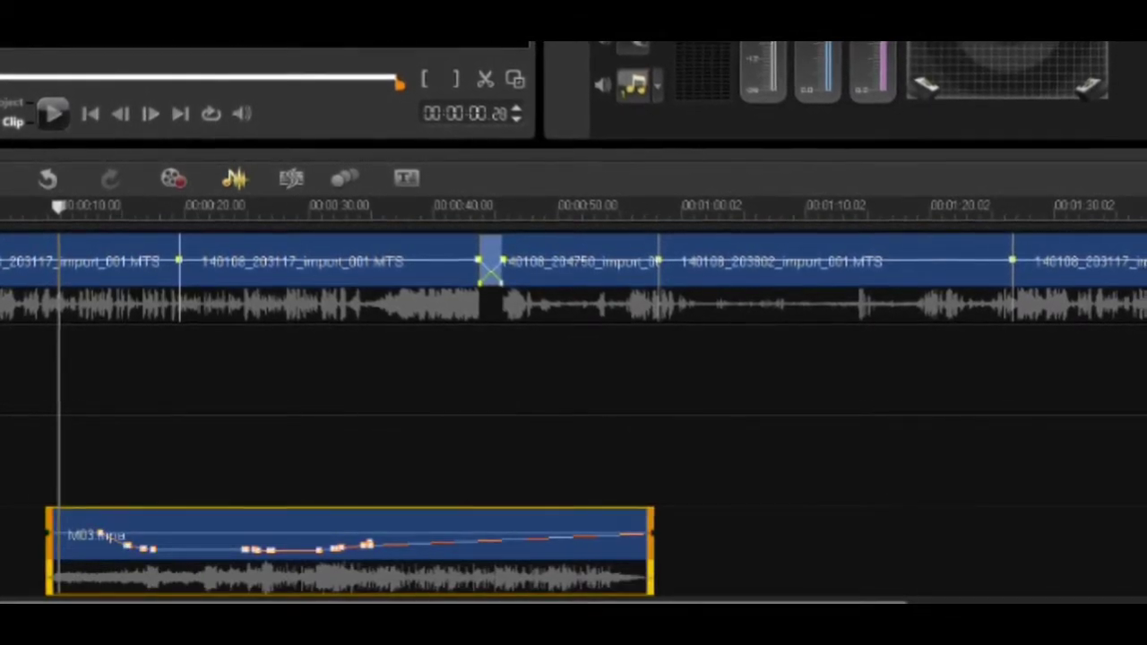
pyautogui.press('+')
pyautogui.press('+')
pyautogui.press('+')
pyautogui.press('+')
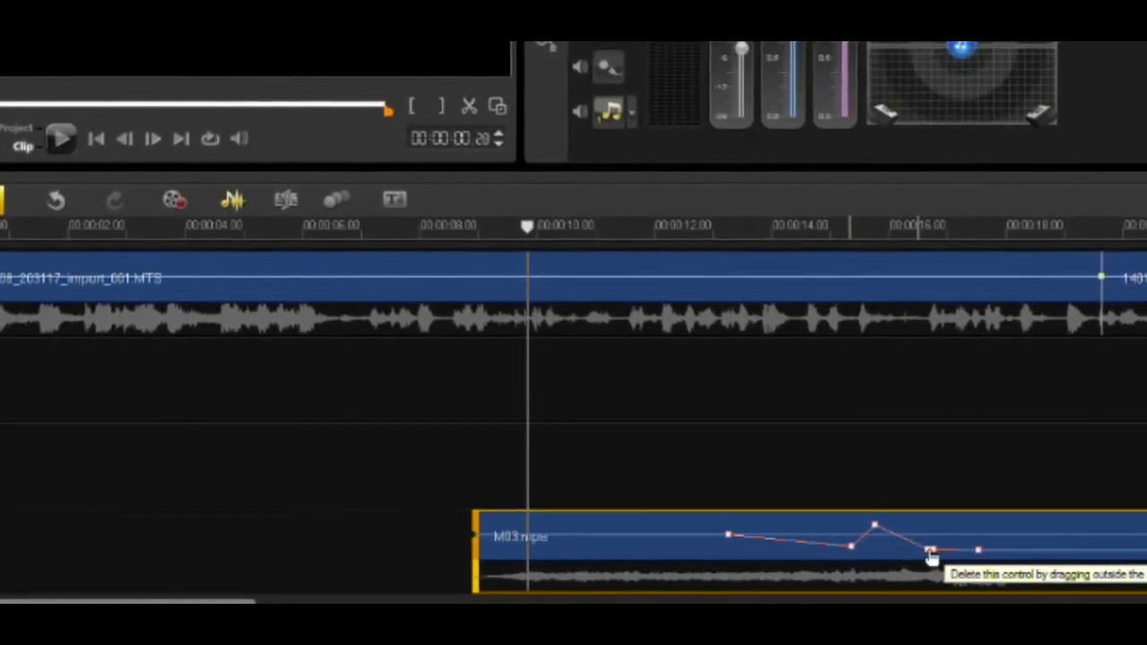
pyautogui.moveTo(932, 550); pyautogui.dragTo(898, 561)
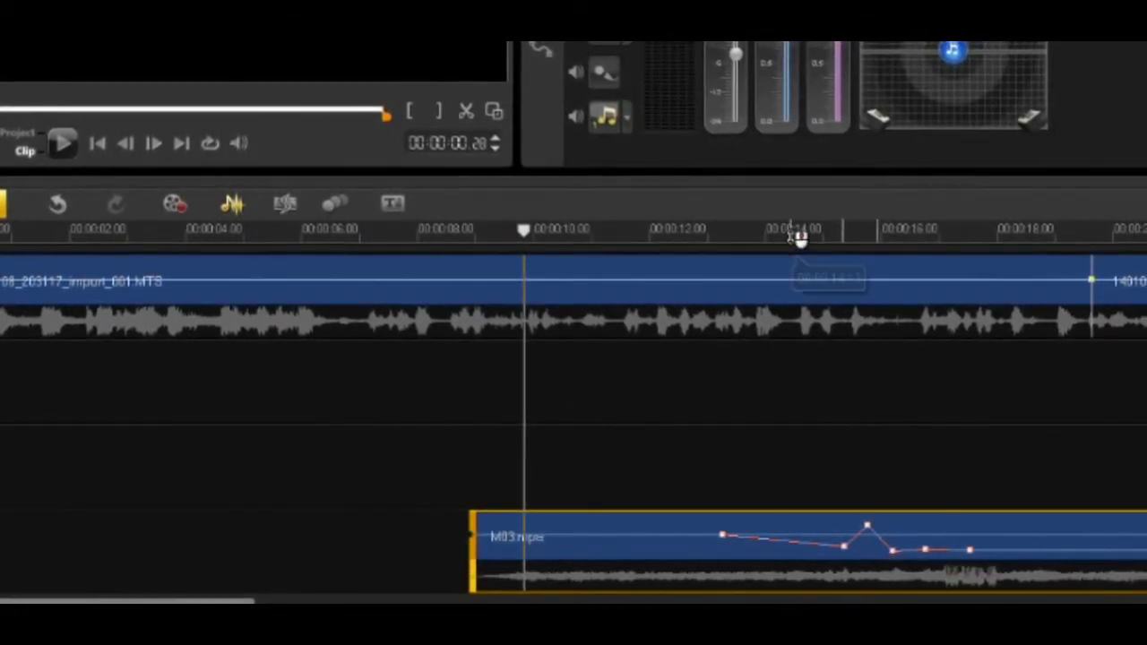
# Step: Play the project from 00:00:14.13 past the raised volume point to hear the music level, and stop at about 19 seconds
pyautogui.click(793, 231)
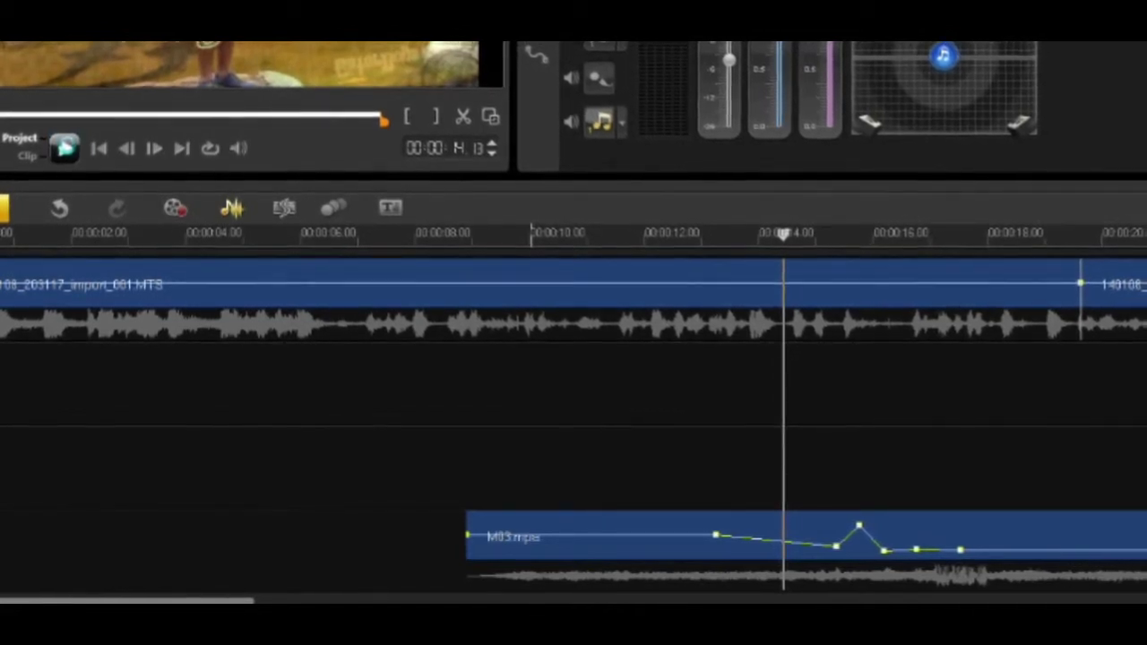
pyautogui.click(65, 149)
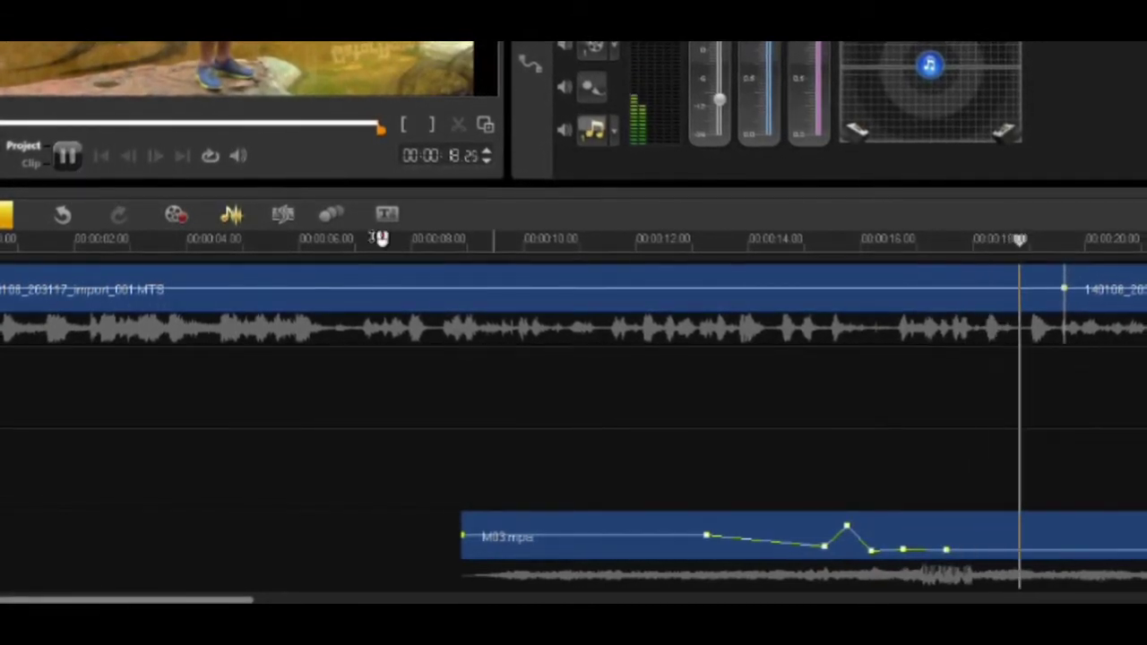
pyautogui.click(66, 156)
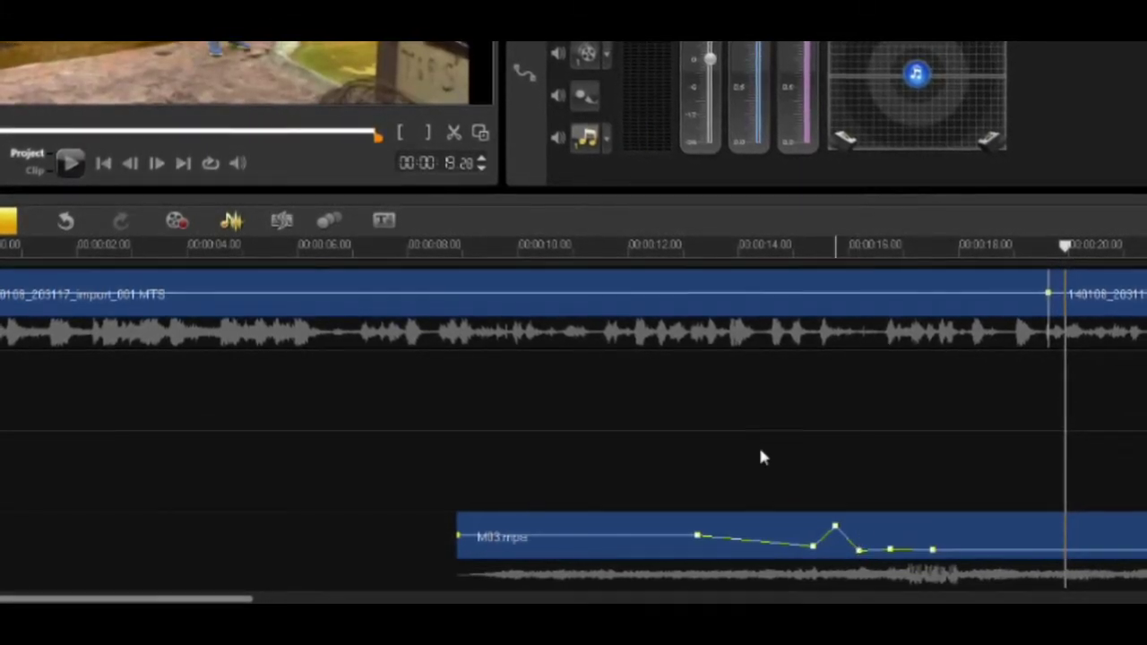
# Step: Move M03's low volume point after the peak to about 16.6 seconds and slightly raise the point beside it
pyautogui.click(812, 246)
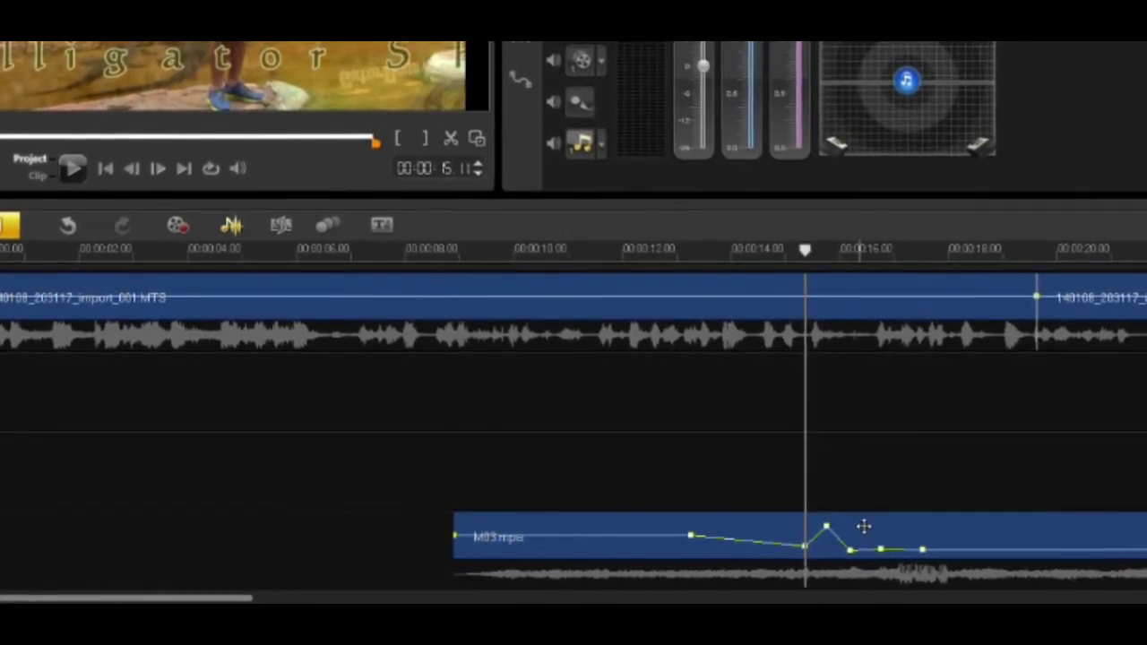
pyautogui.click(861, 536)
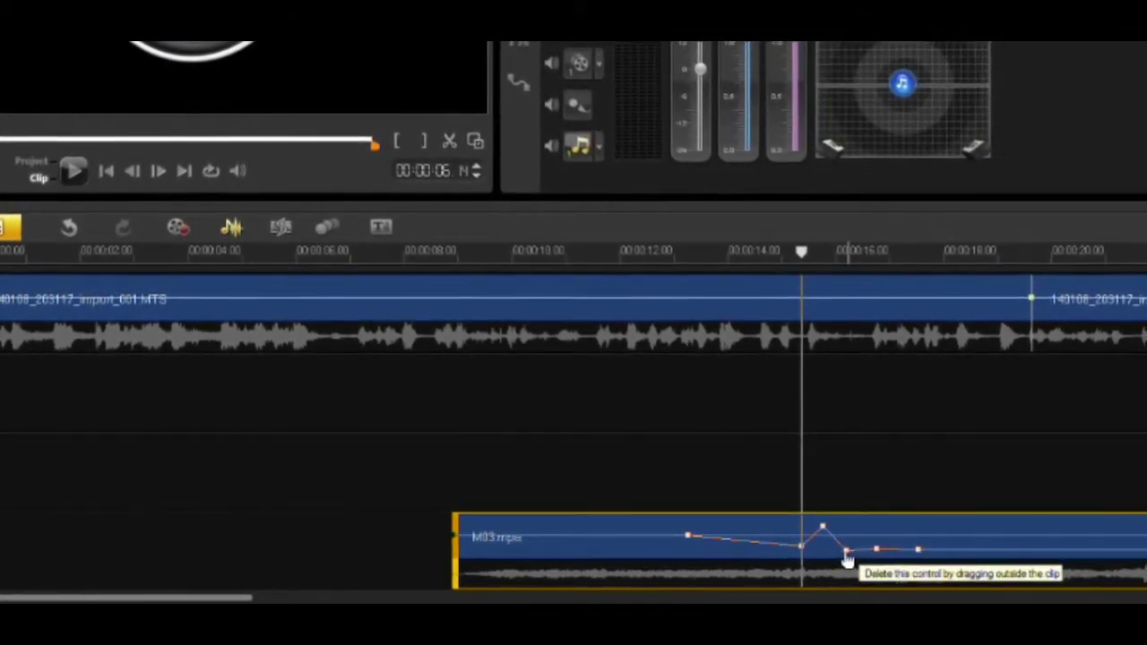
pyautogui.moveTo(849, 555); pyautogui.dragTo(937, 560)
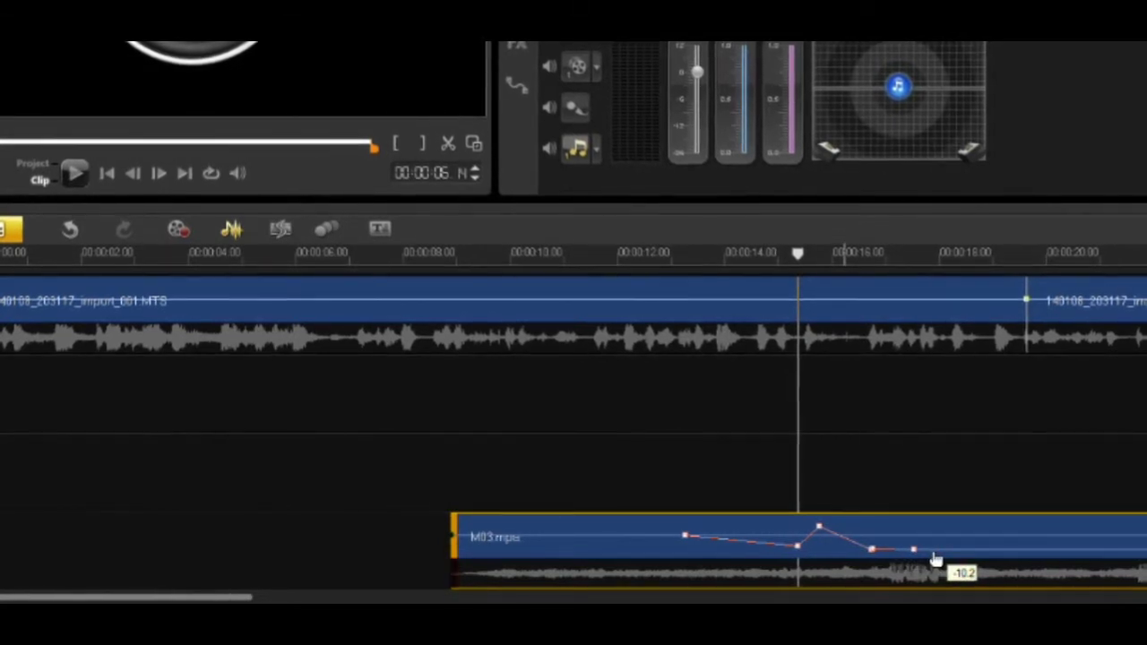
pyautogui.click(871, 549)
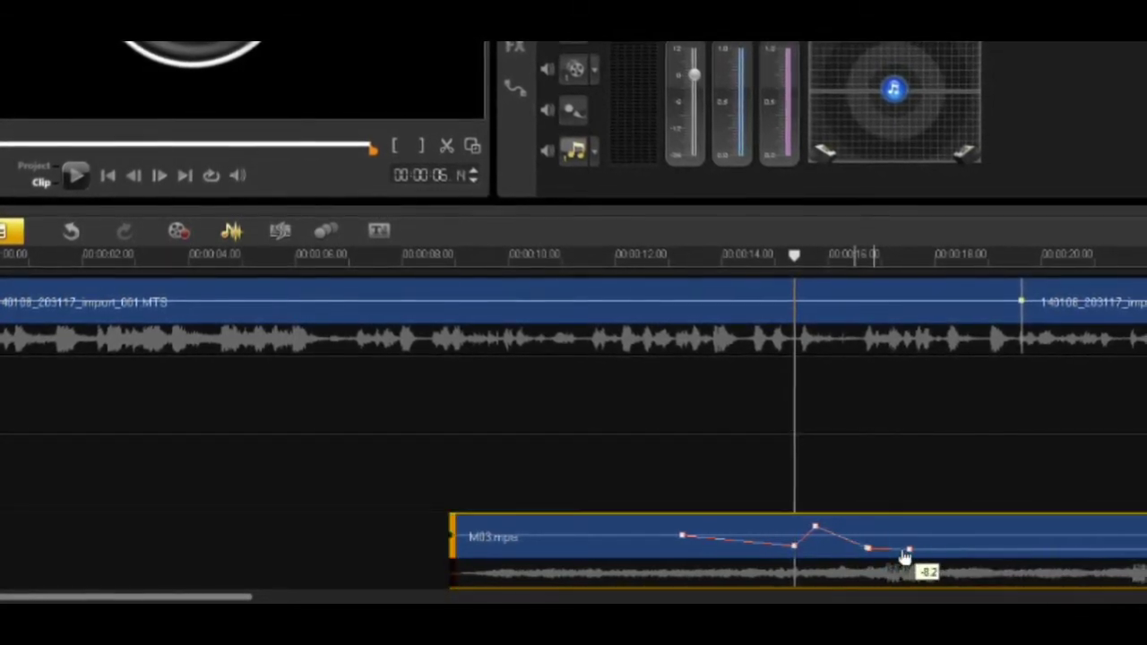
pyautogui.click(848, 553)
pyautogui.moveTo(847, 563)
pyautogui.mouseDown()
pyautogui.moveTo(864, 559)
pyautogui.moveTo(854, 557)
pyautogui.mouseUp()
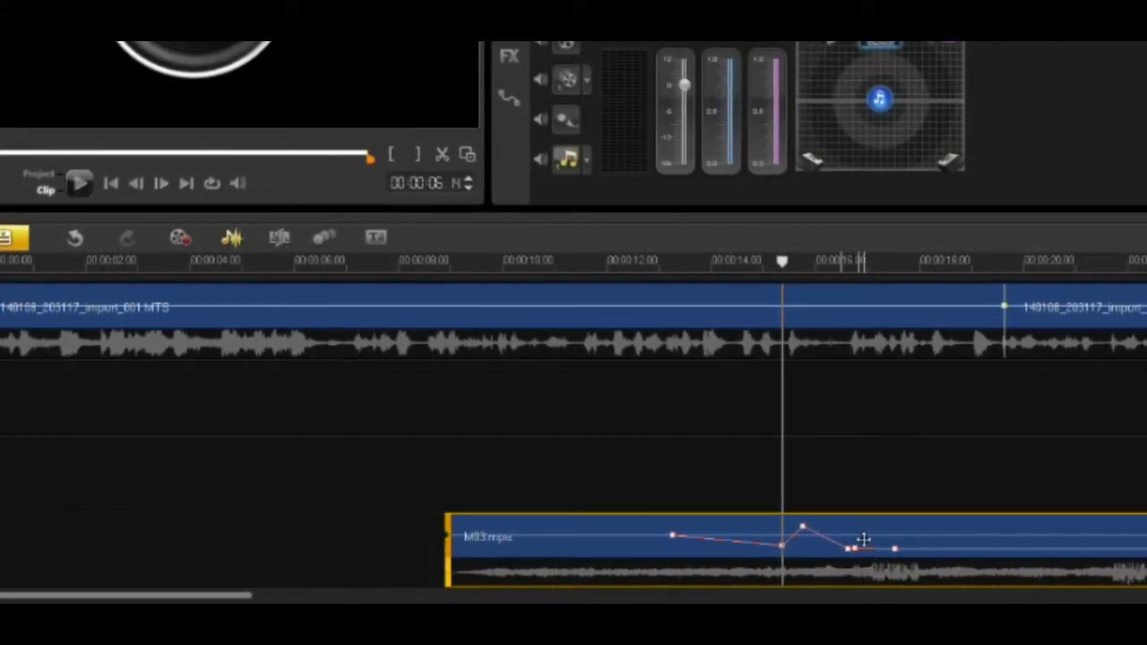
pyautogui.click(850, 548)
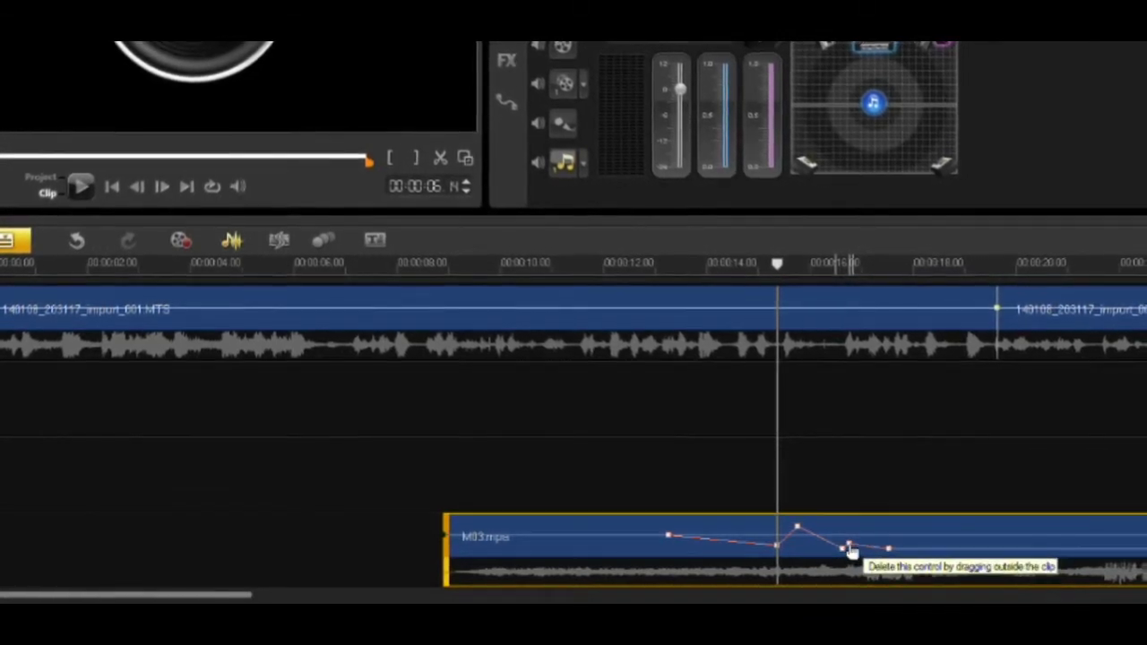
# Step: Delete the two M03 volume points that follow the low point after the peak at about 15.7 seconds
pyautogui.click(849, 548)
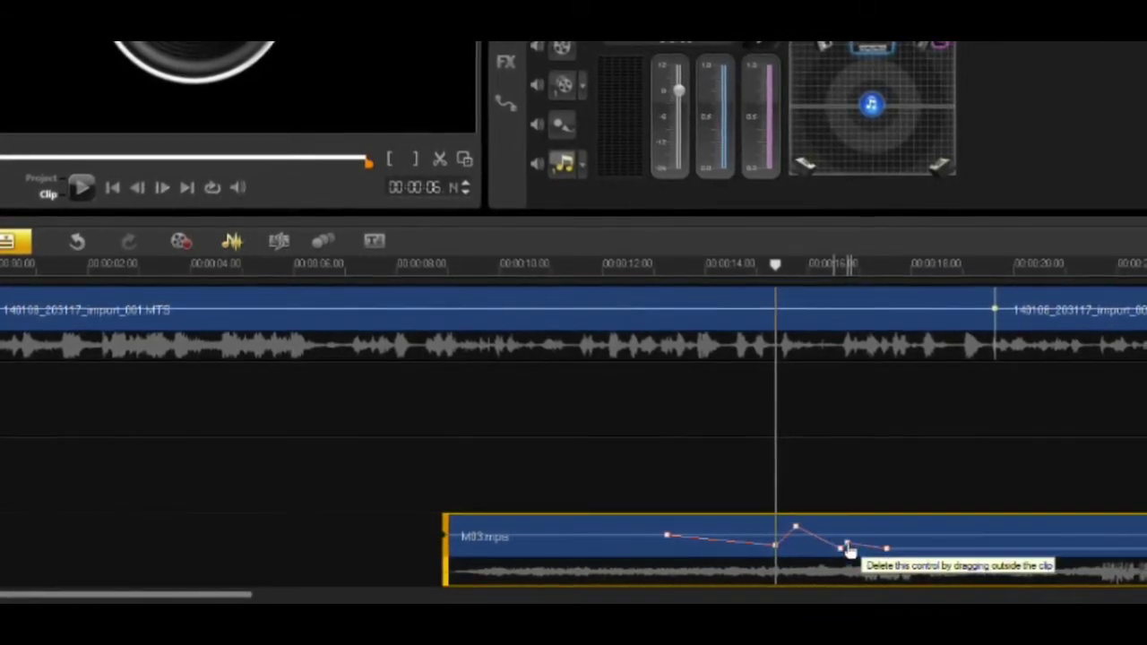
pyautogui.click(848, 550)
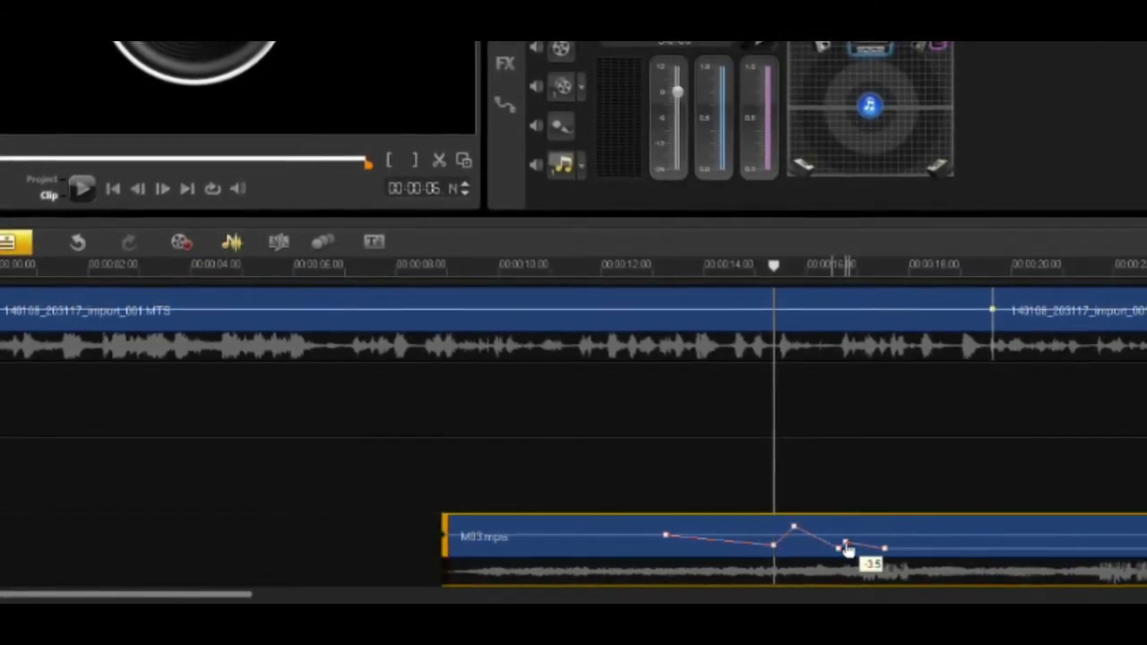
pyautogui.moveTo(848, 548); pyautogui.dragTo(856, 477)
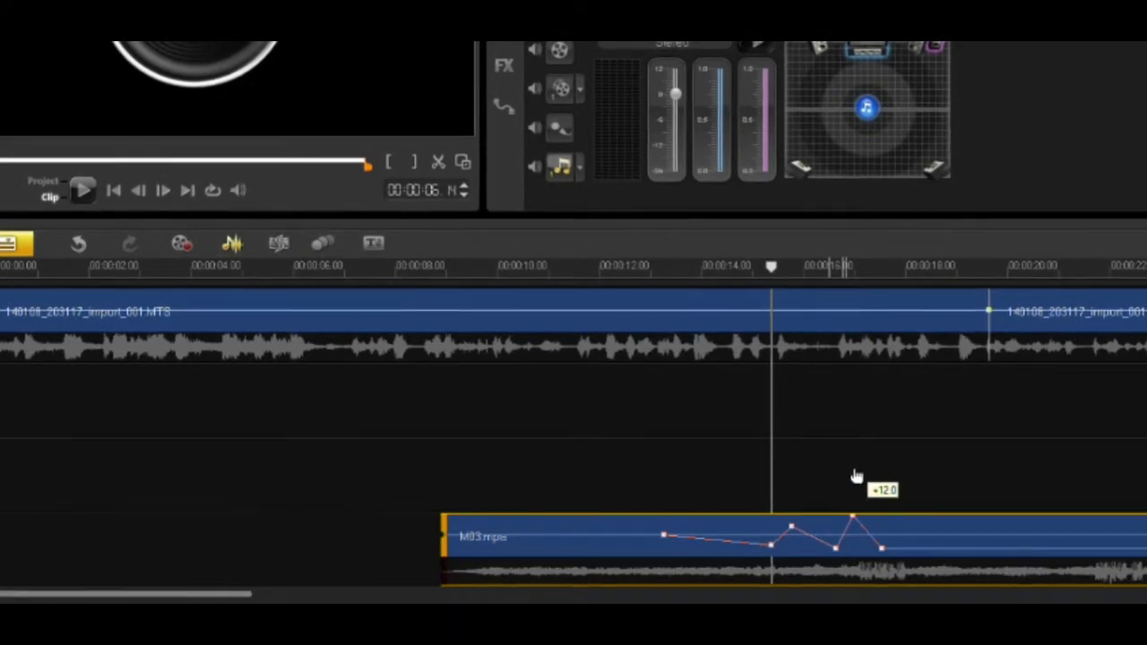
pyautogui.click(879, 550)
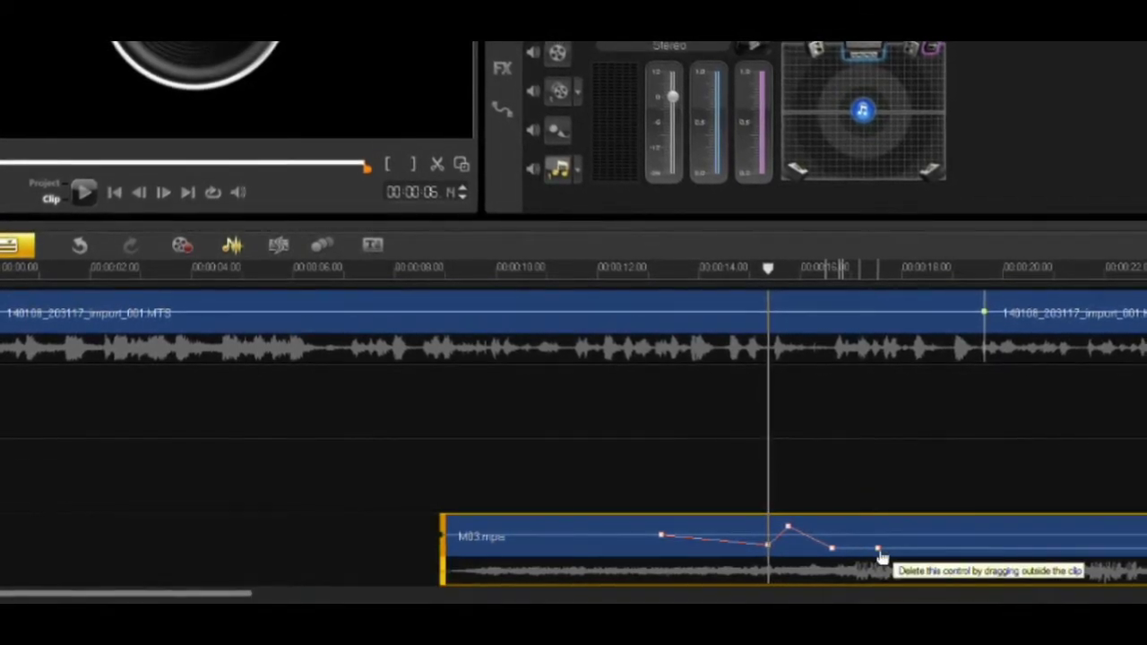
pyautogui.moveTo(879, 550); pyautogui.dragTo(880, 485)
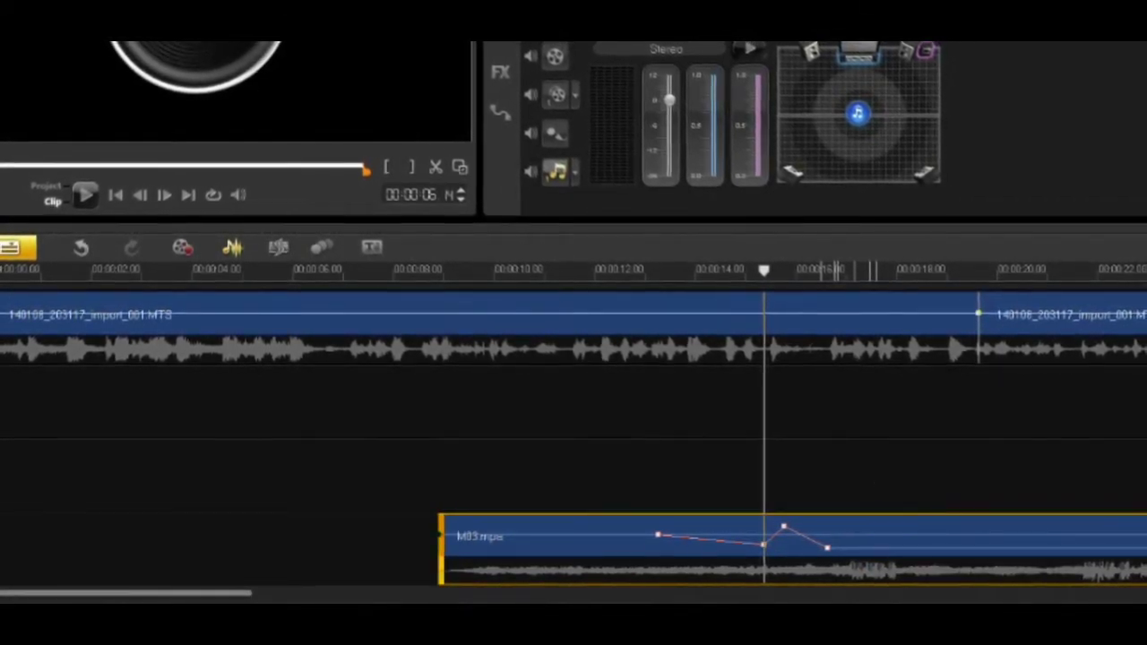
# Step: Move M03's low volume point to about 19.5 seconds and raise the volume line to the clip's upper edge at about 22.5 seconds
pyautogui.moveTo(822, 550); pyautogui.dragTo(962, 562)
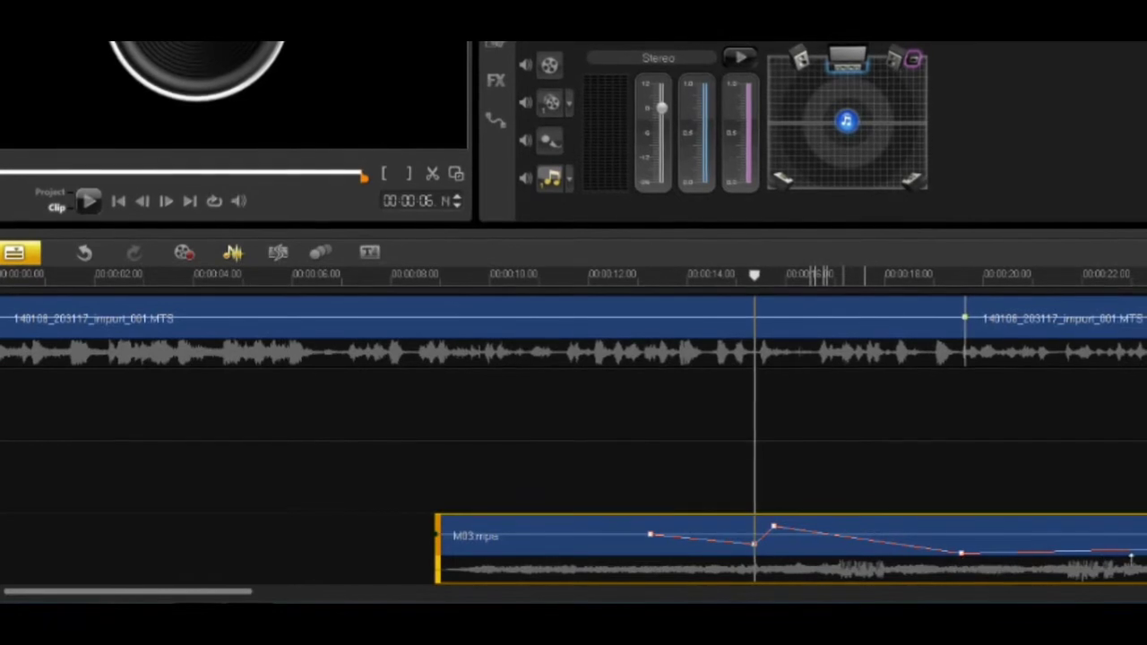
pyautogui.moveTo(1114, 551); pyautogui.dragTo(1099, 518)
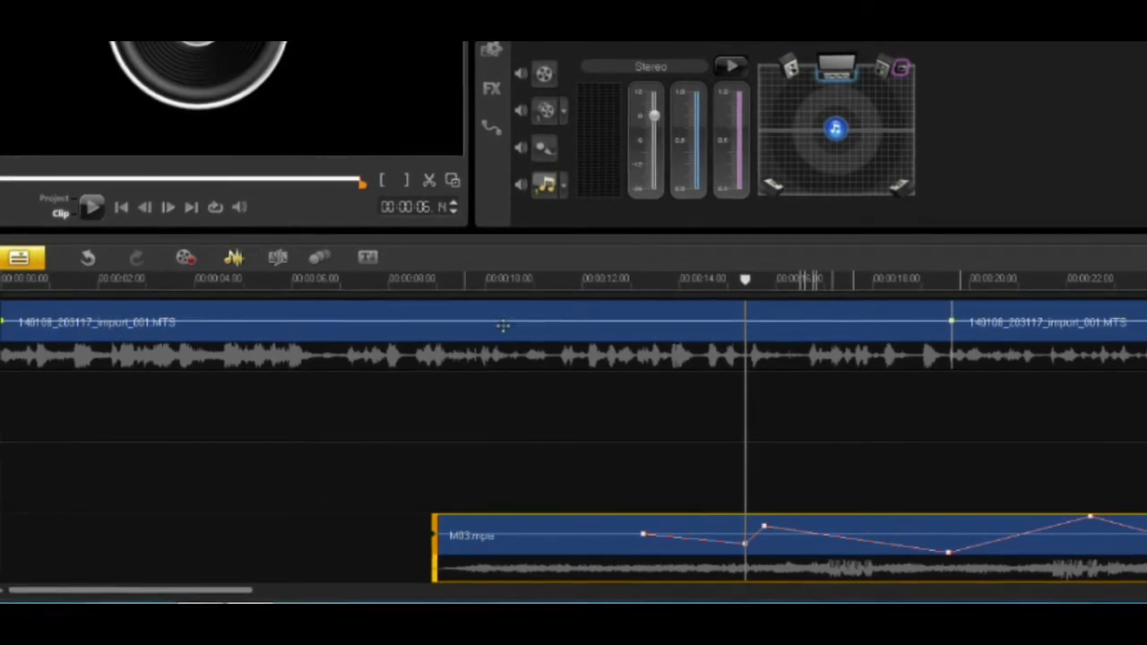
pyautogui.scroll(-3, 519, 285)
pyautogui.scroll(-3, 97, 308)
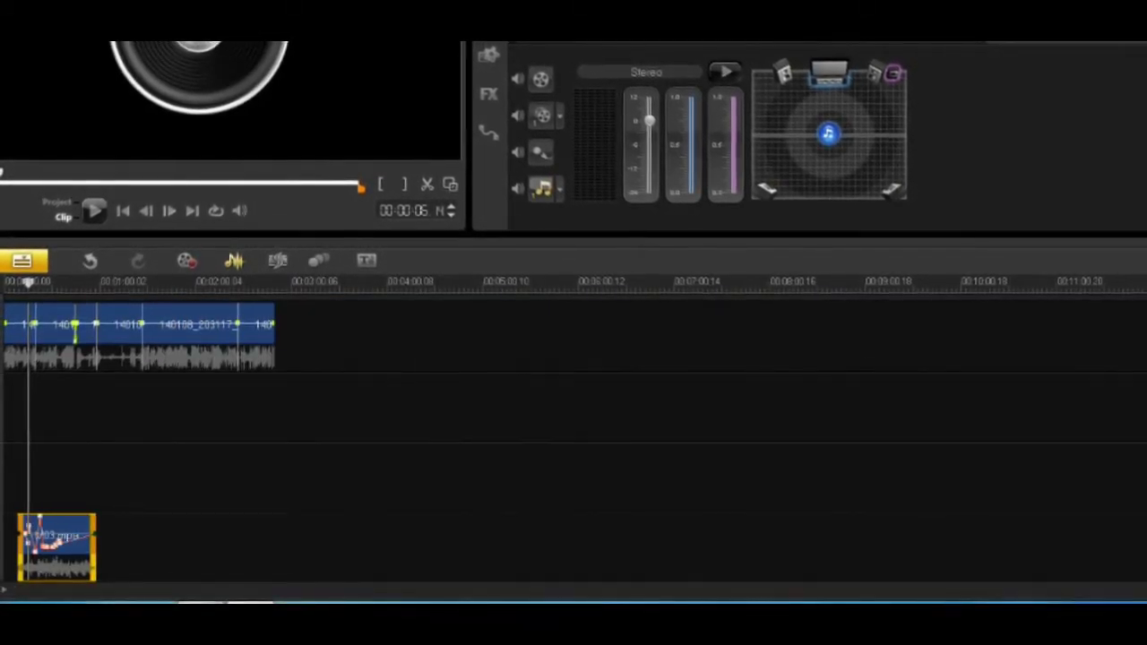
pyautogui.scroll(2, 330, 337)
pyautogui.scroll(3, 574, 340)
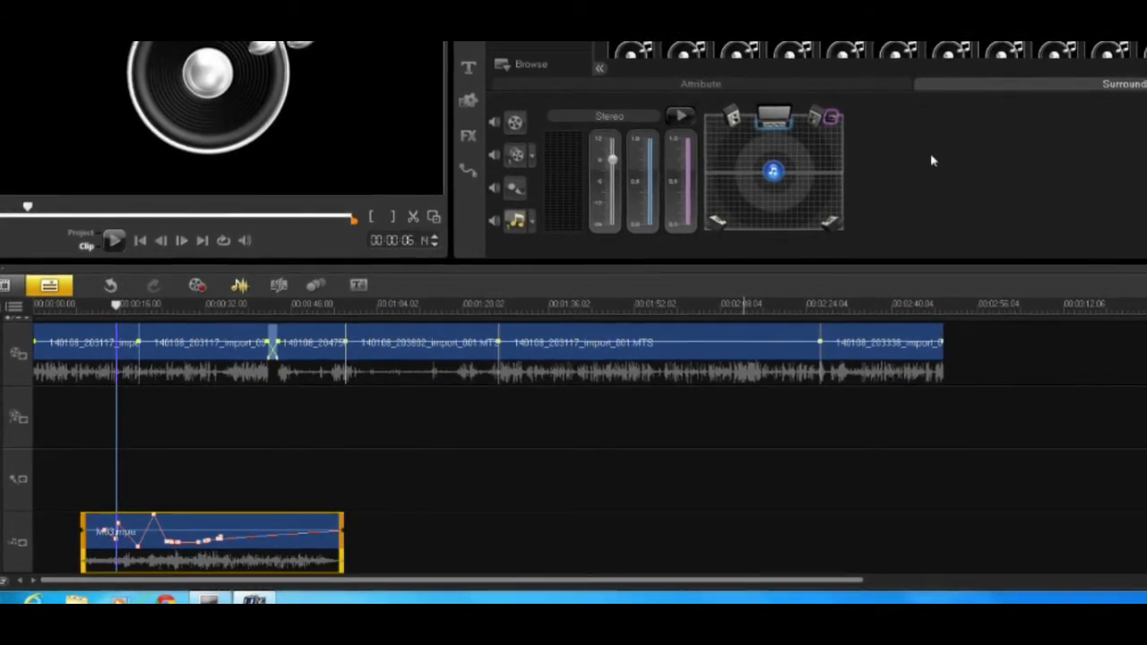
# Step: Open the Record/Capture options to view the voice-over and audio CD import choices, and close them
pyautogui.click(199, 287)
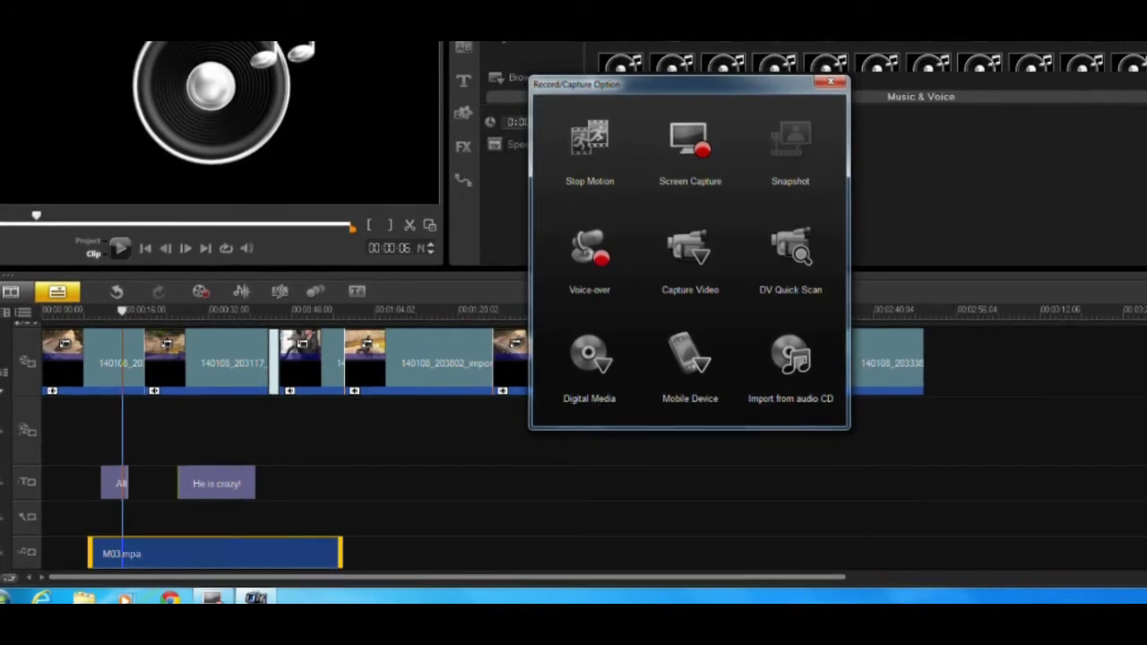
pyautogui.click(821, 83)
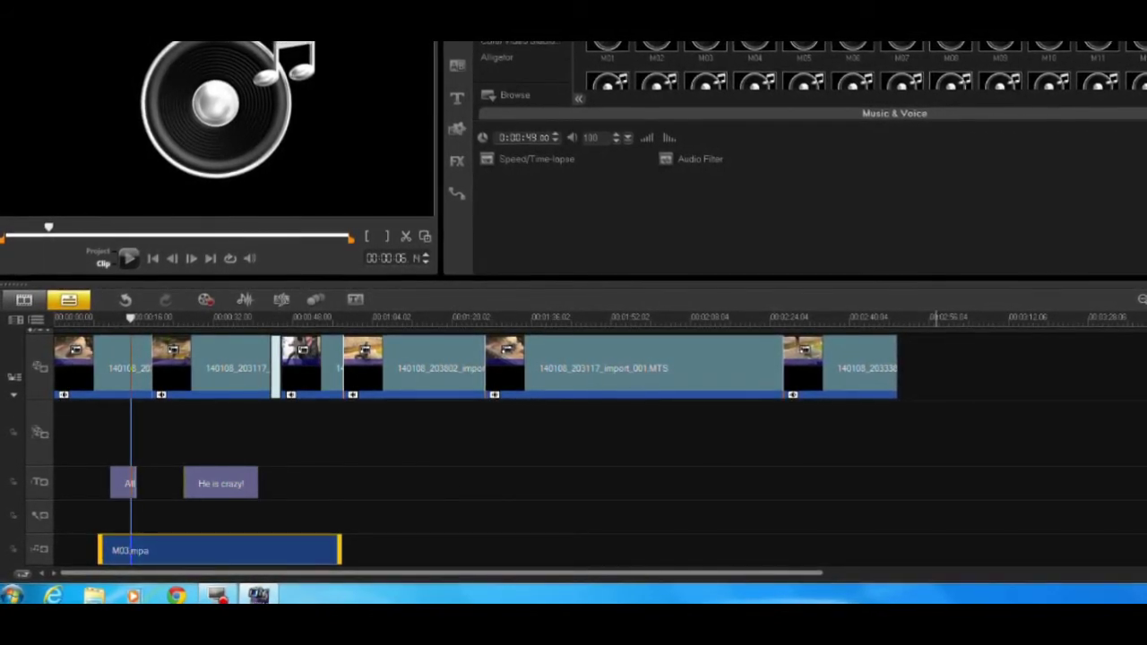
# Step: Preview the S06 sound effect from the Samples audio library
pyautogui.scroll(-3, 879, 57)
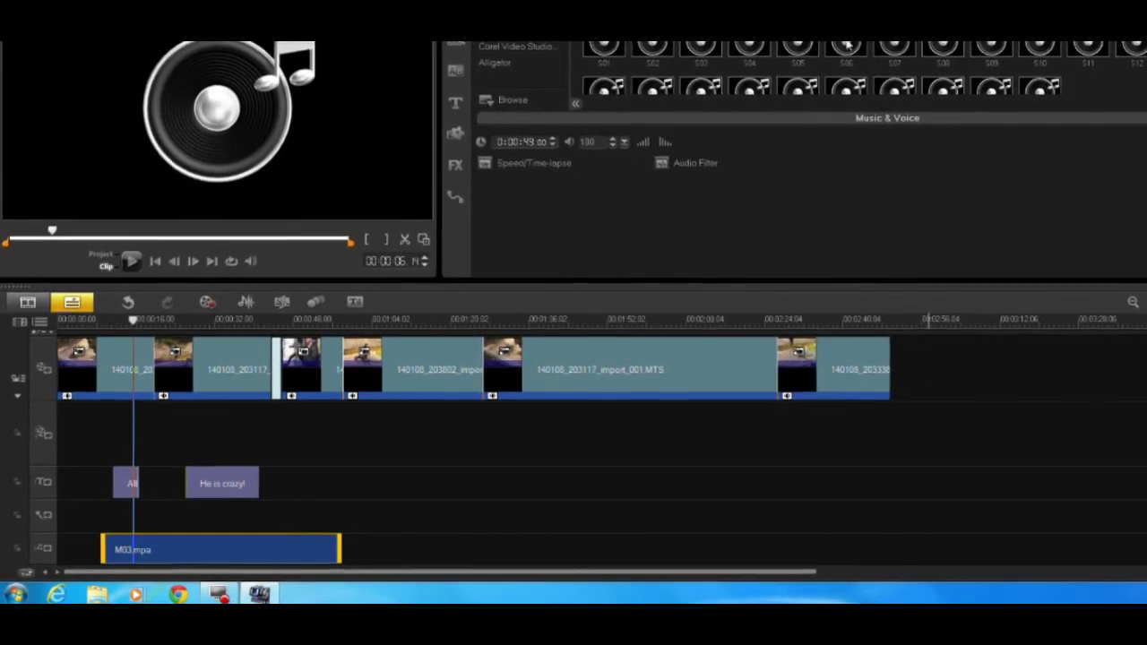
pyautogui.click(131, 261)
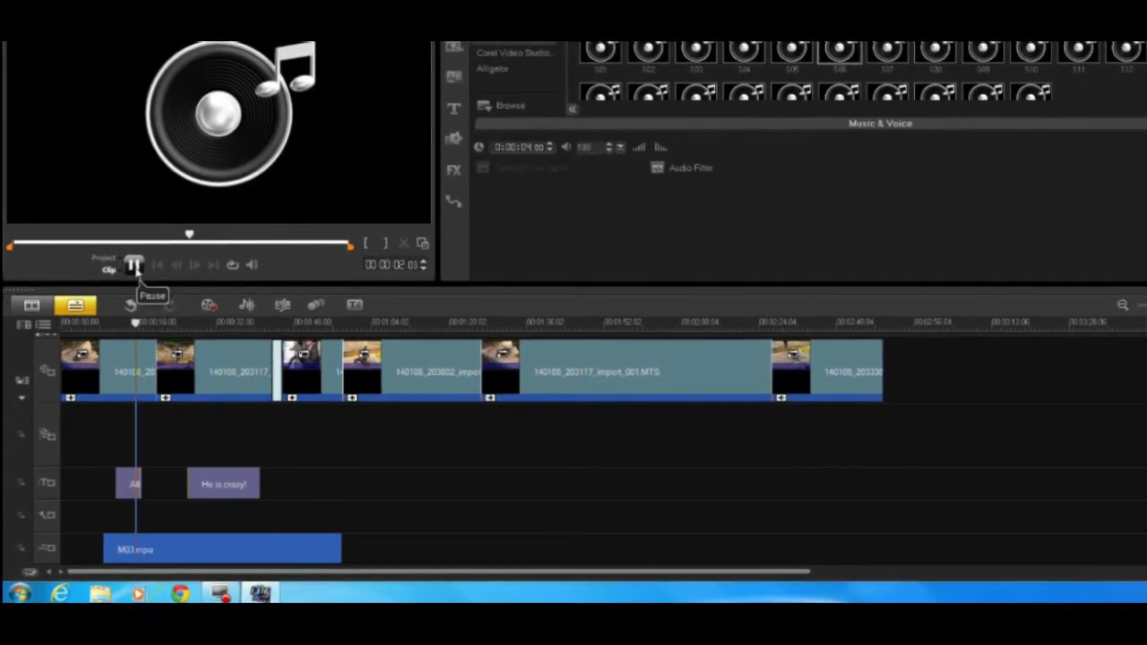
pyautogui.click(134, 266)
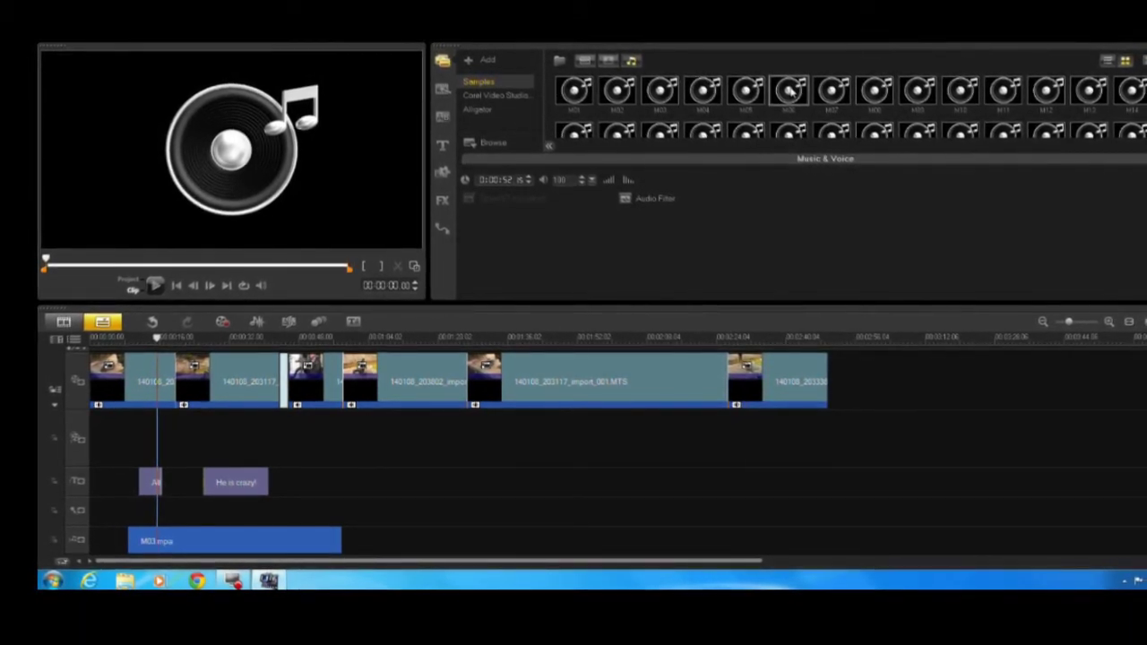
# Step: Select the M03 clip on the music track to show its Music & Voice options
pyautogui.click(776, 111)
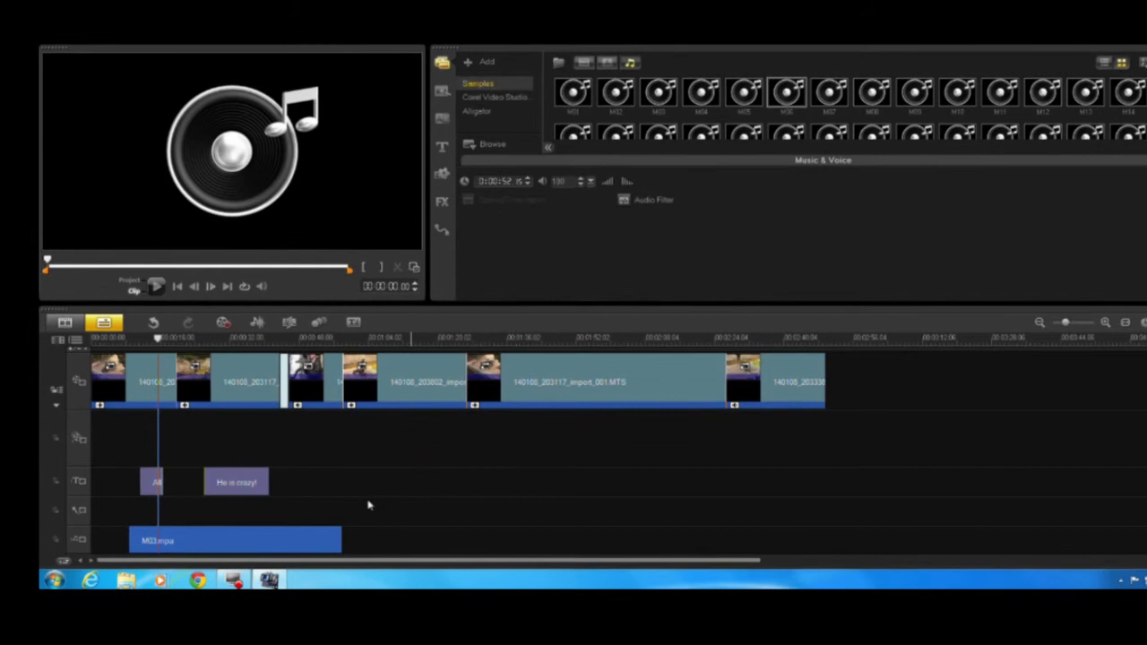
pyautogui.click(291, 532)
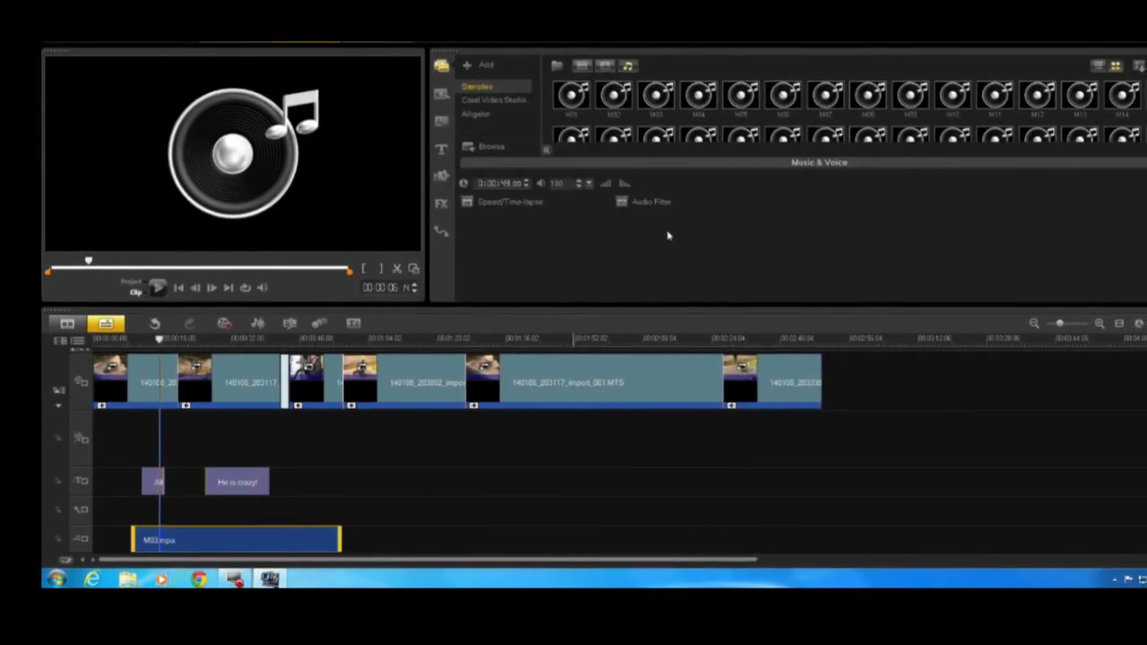